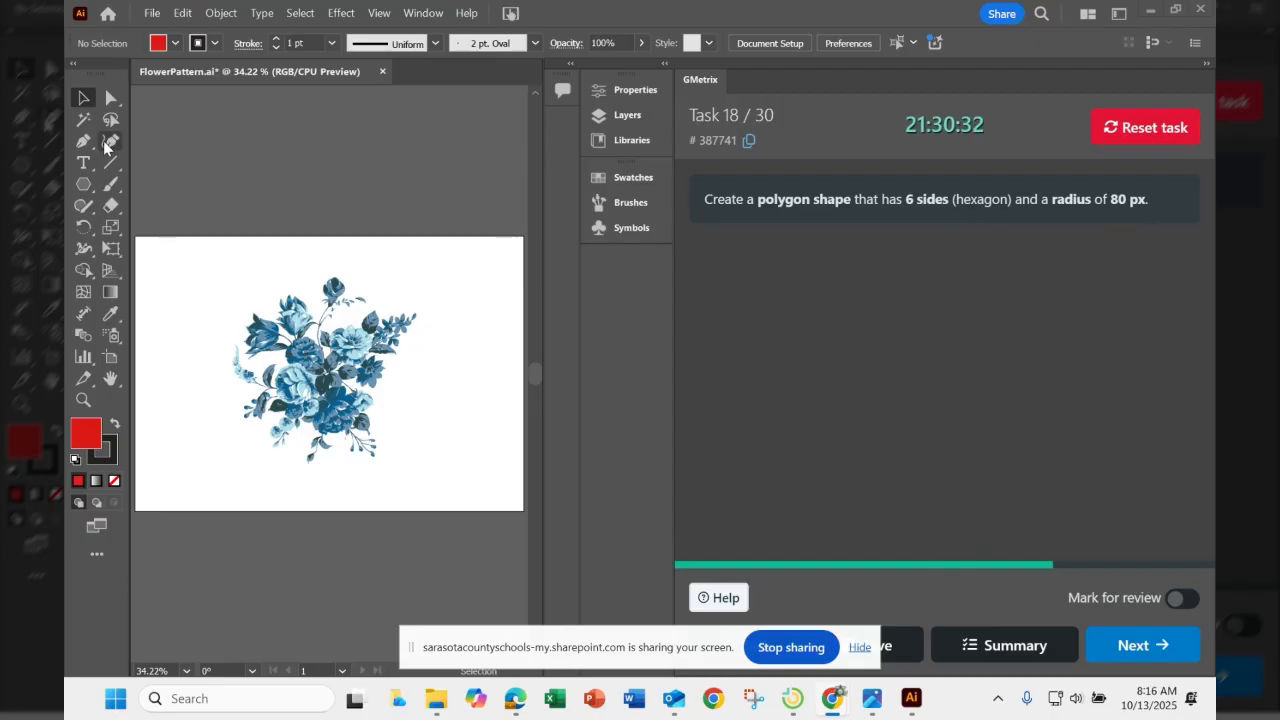
Step: With the Polygon tool, draw a small trial polygon freehand near the flowers' upper right and delete it
{"action": "left_click", "coordinate": [85, 186]}
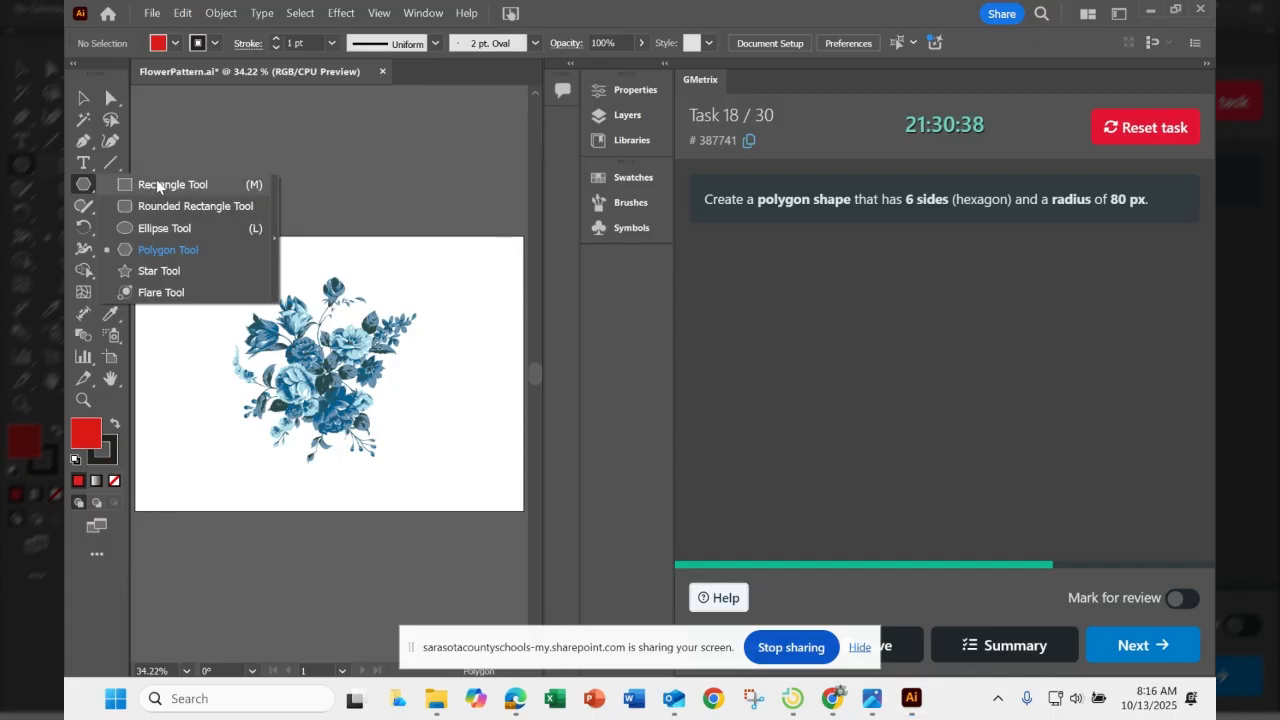
{"action": "left_click", "coordinate": [185, 253]}
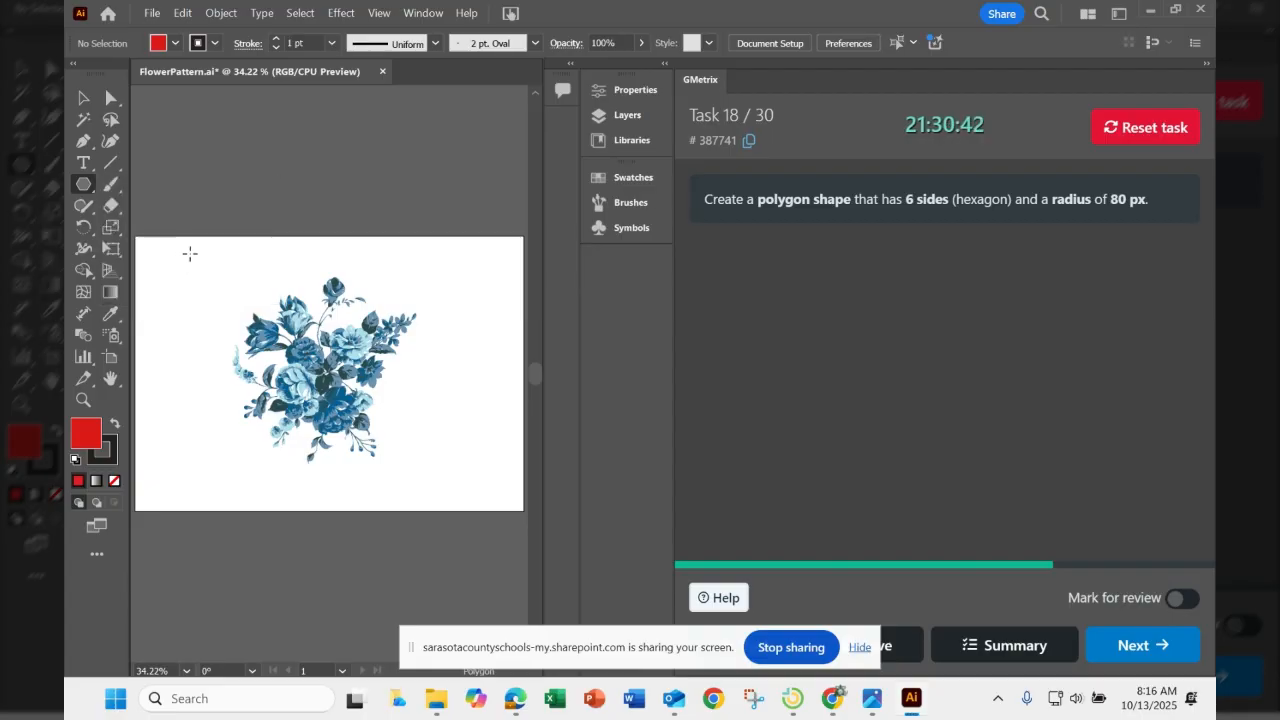
{"action": "left_click_drag", "start_coordinate": [415, 270], "coordinate": [426, 288]}
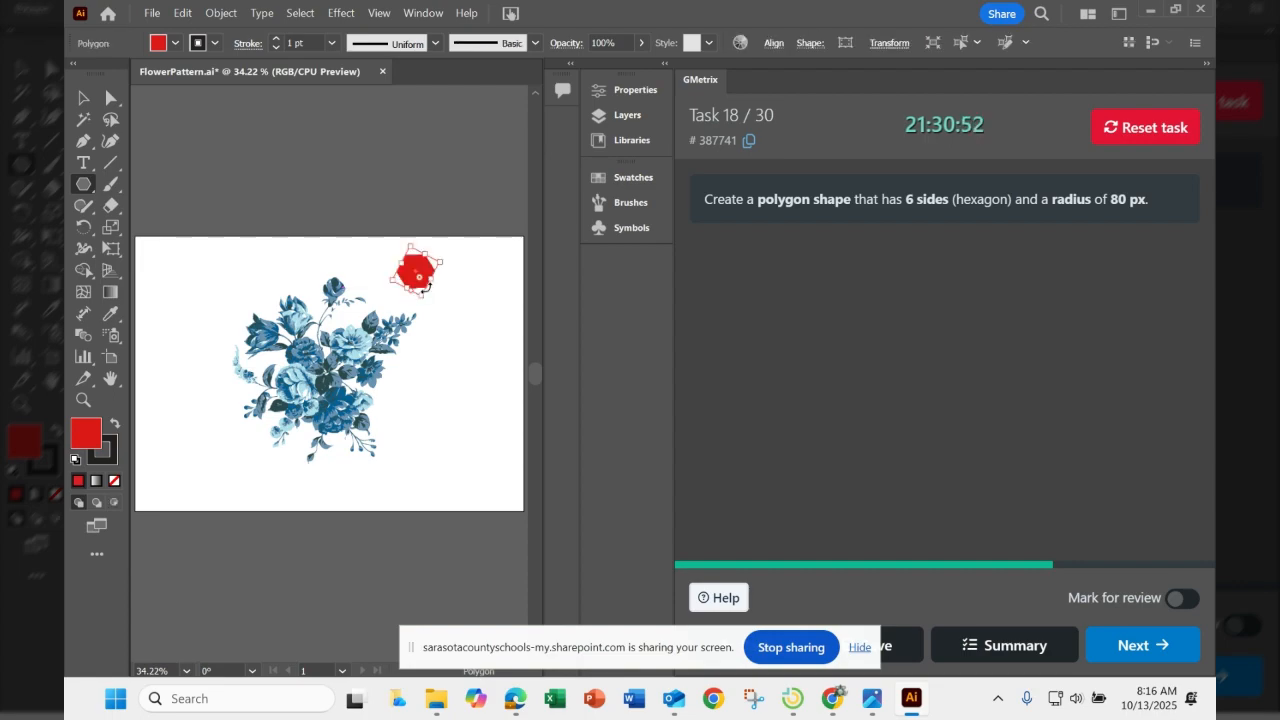
{"action": "key", "text": "Delete"}
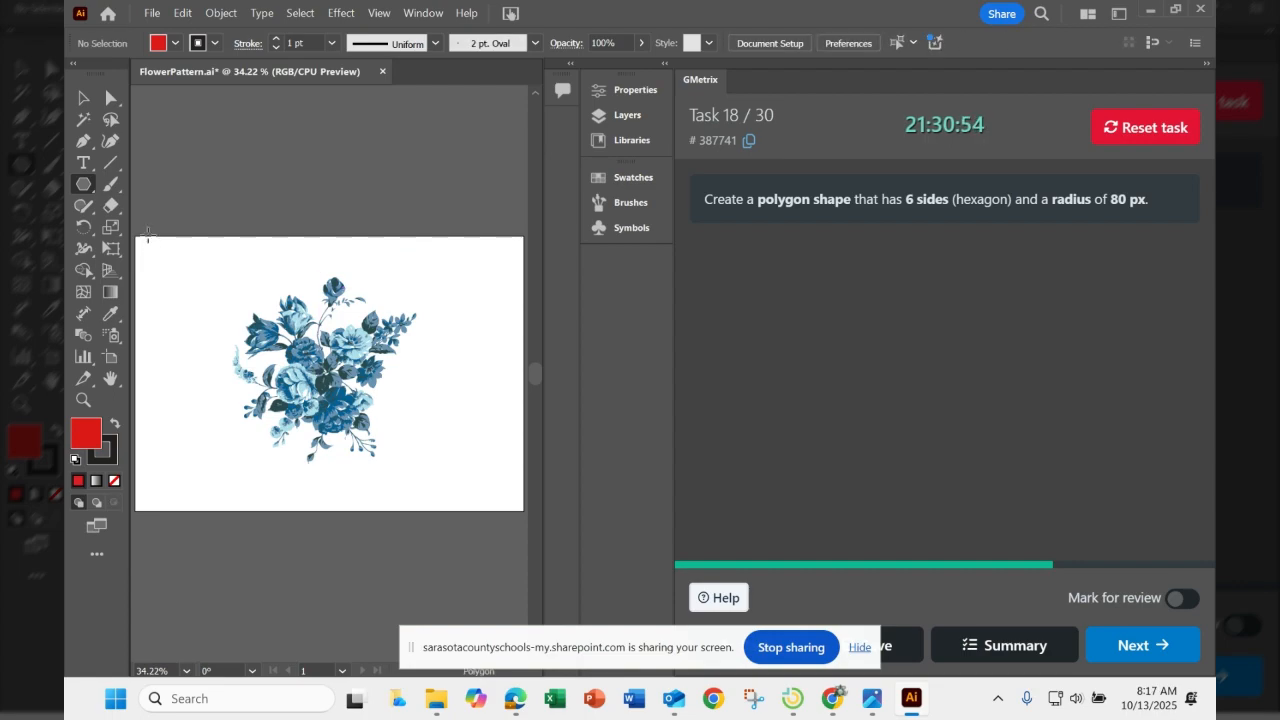
Step: Create a polygon with a radius of 80 px and 6 sides on the artboard above the flowers' right side
{"action": "left_click", "coordinate": [431, 281]}
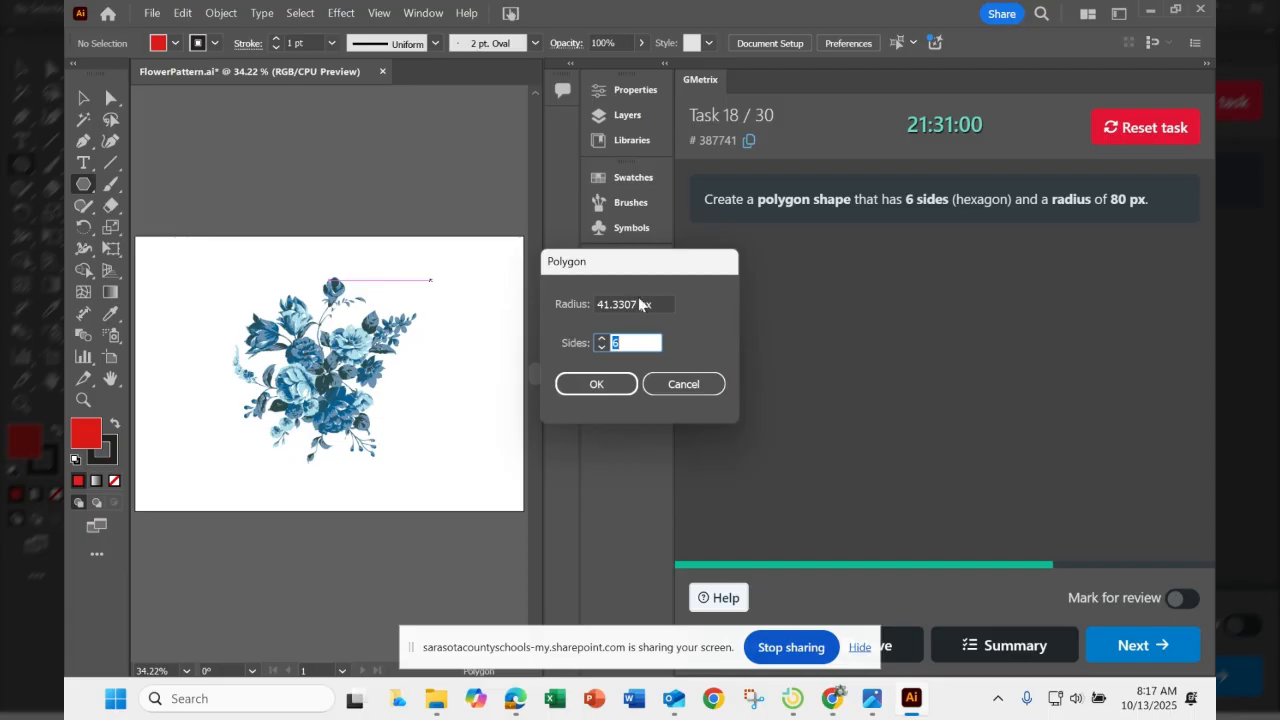
{"action": "left_click_drag", "start_coordinate": [658, 304], "coordinate": [578, 302]}
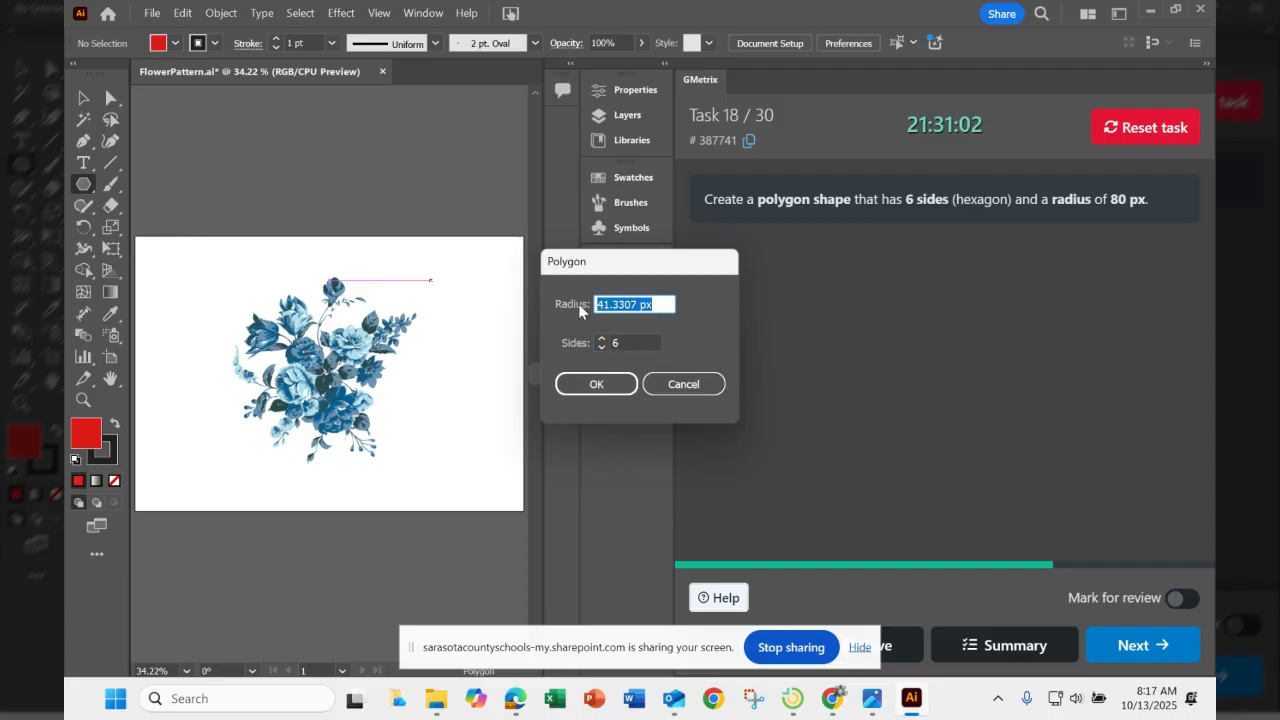
{"action": "type", "text": "80"}
{"action": "left_click", "coordinate": [602, 386]}
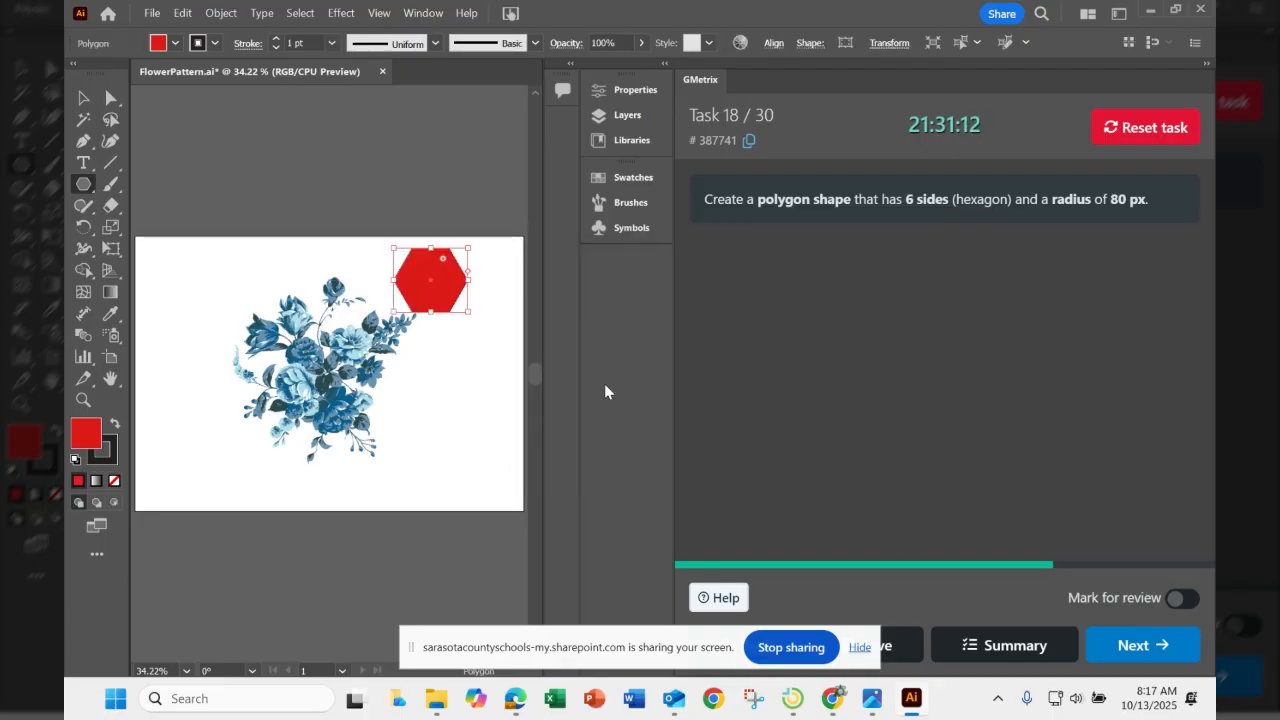
Step: Submit the polygon task, continue to task 19 and show the layers of its logo document
{"action": "left_click", "coordinate": [1162, 646]}
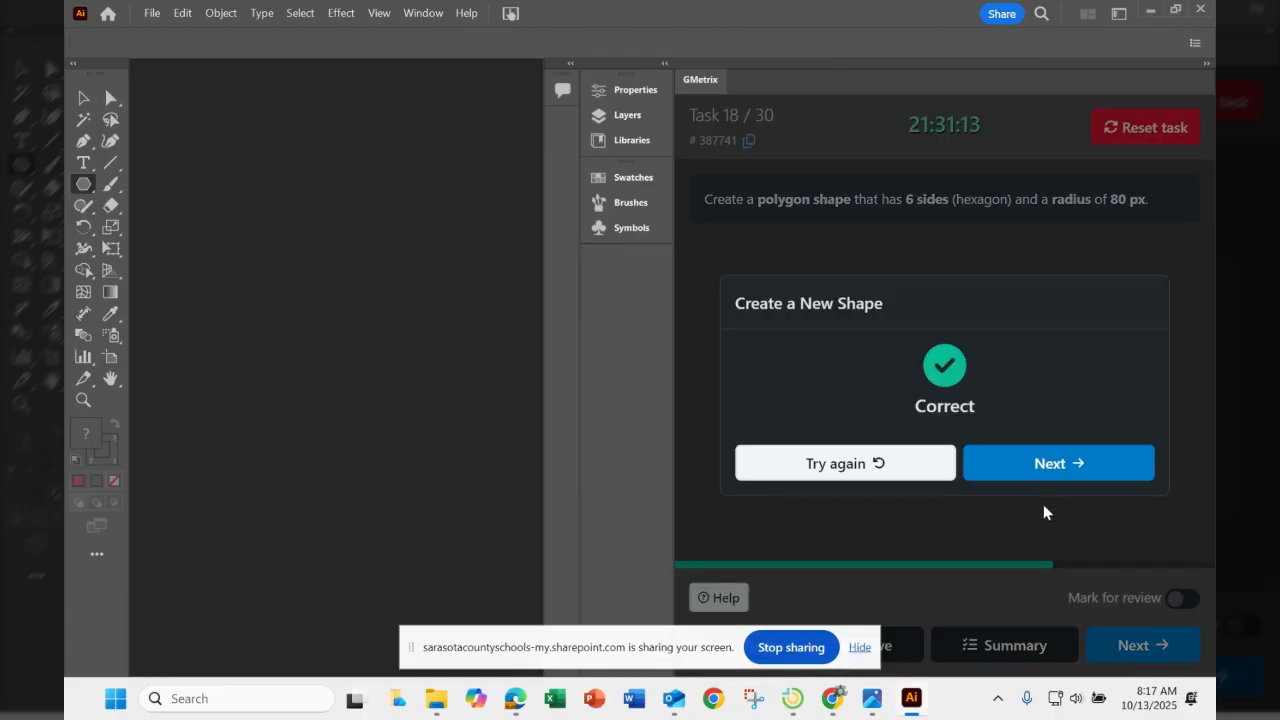
{"action": "left_click", "coordinate": [1043, 463]}
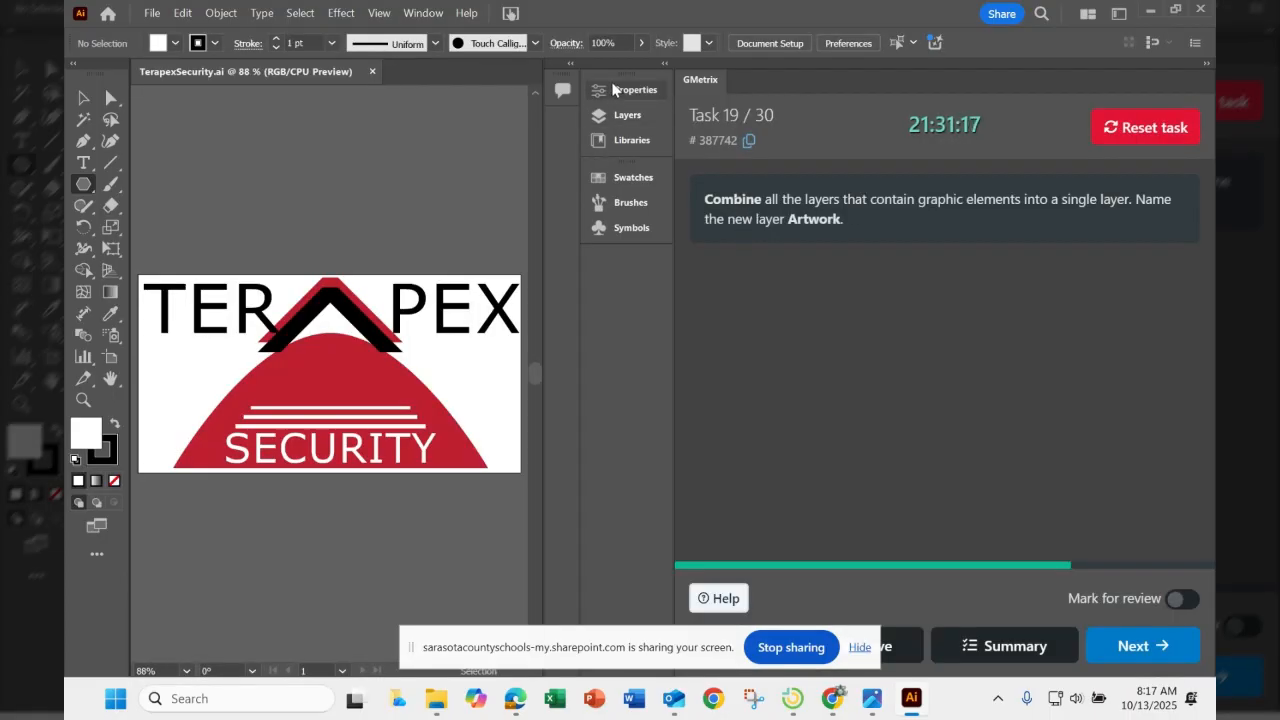
{"action": "left_click", "coordinate": [636, 116]}
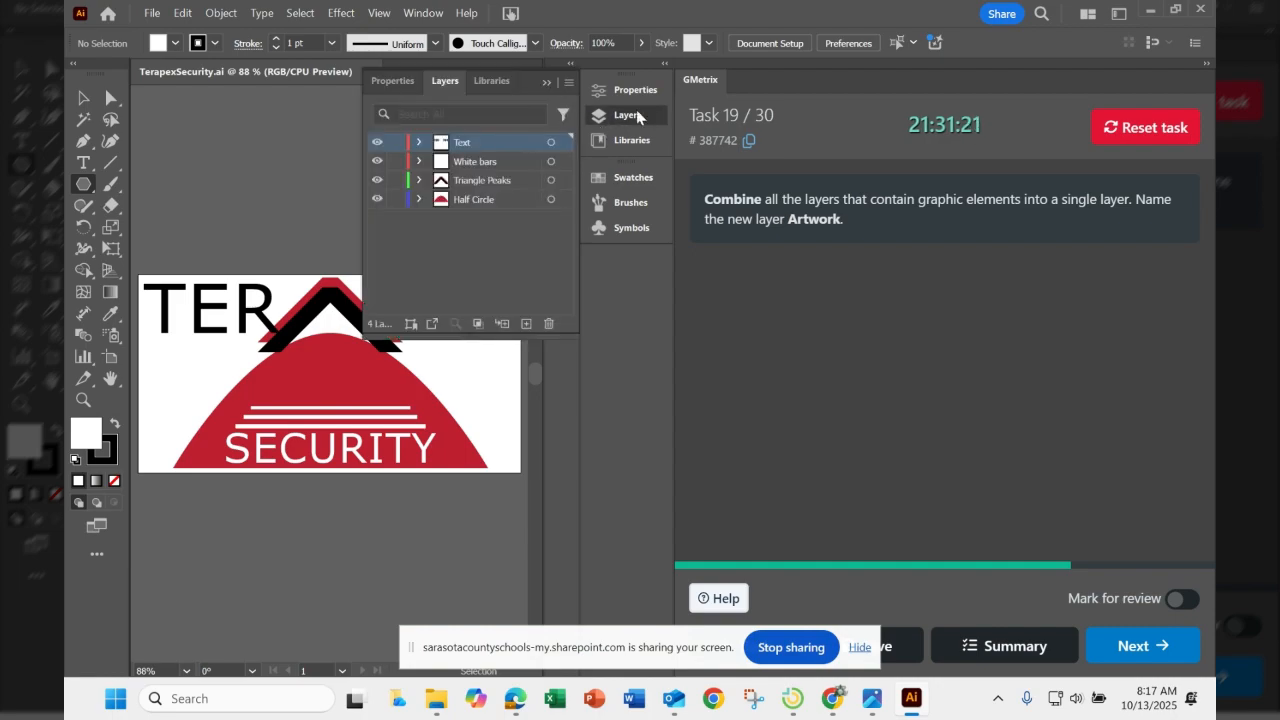
{"action": "left_click", "coordinate": [427, 13]}
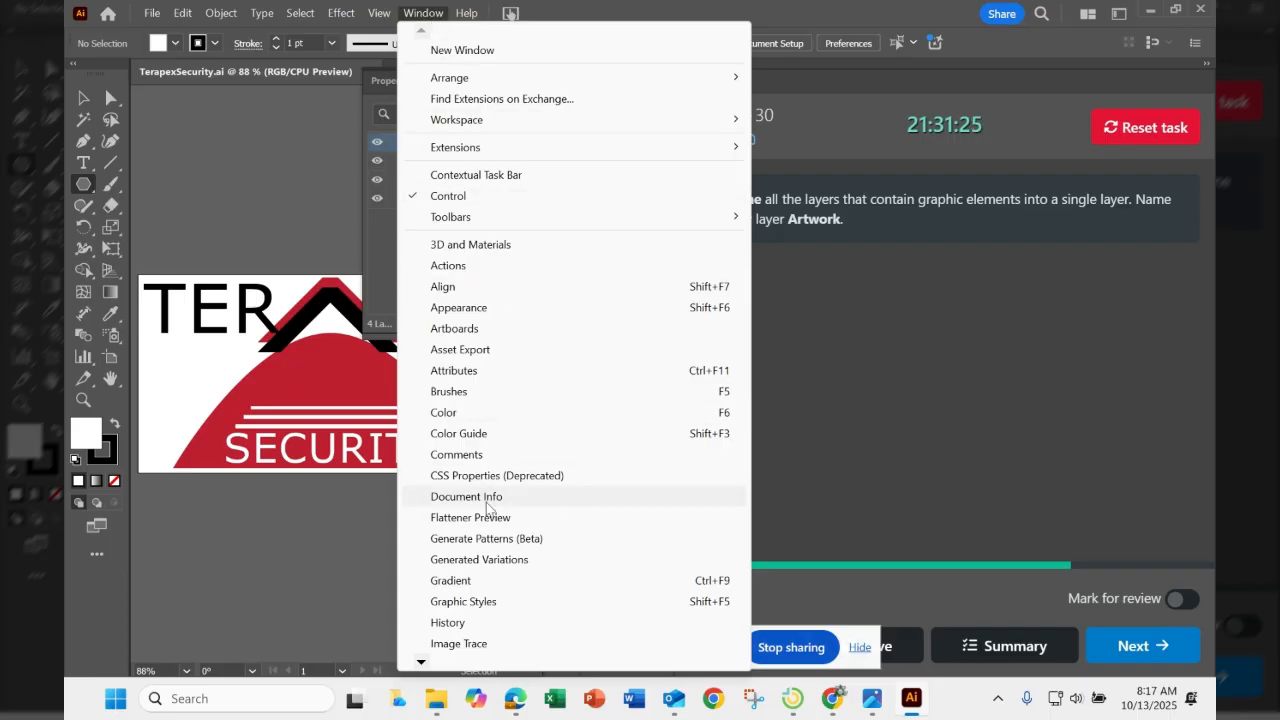
{"action": "left_click", "coordinate": [319, 121]}
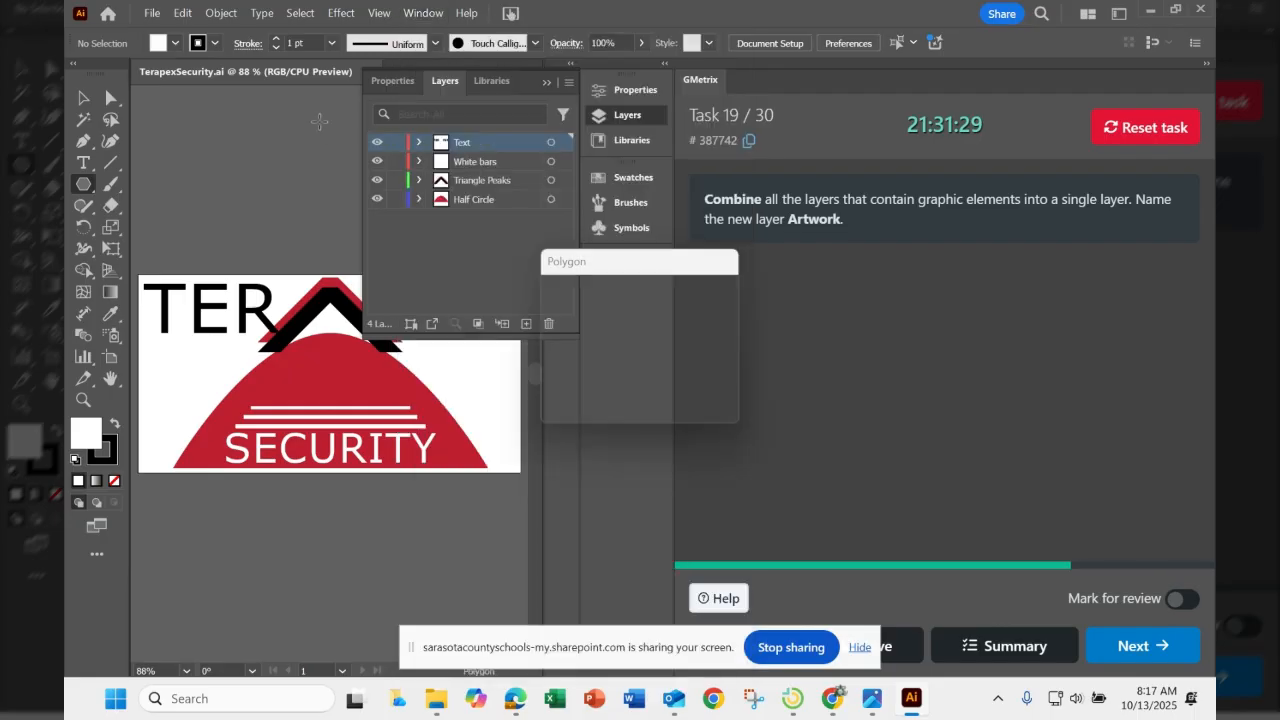
{"action": "left_click", "coordinate": [686, 384]}
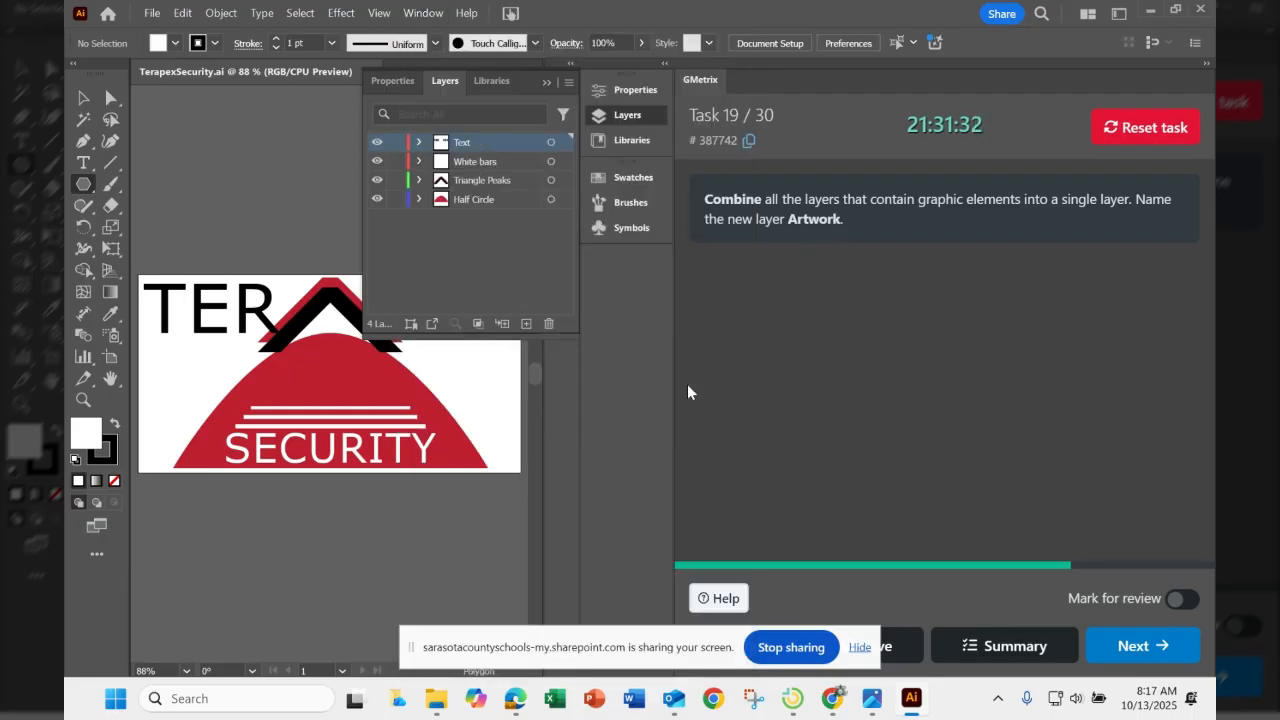
Step: Switch to the Selection tool, select the White bars, Triangle Peaks and Half Circle layers together, and clear that selection
{"action": "left_click", "coordinate": [84, 99]}
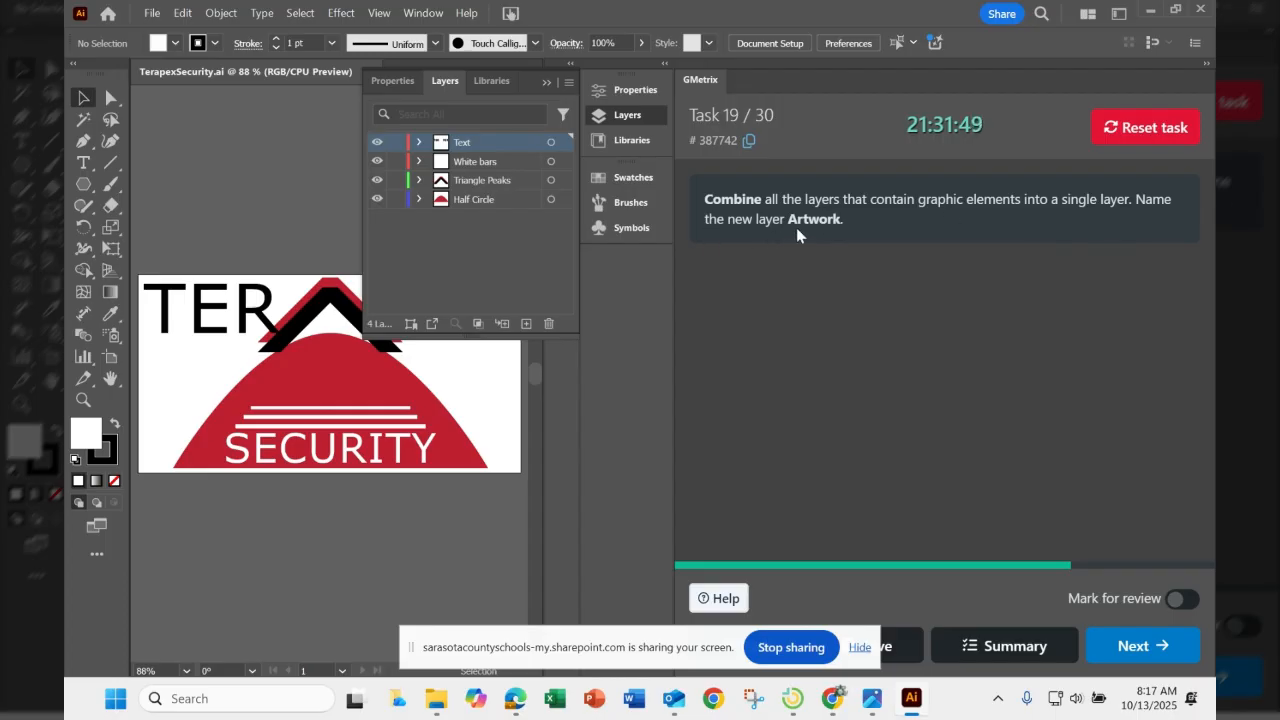
{"action": "left_click", "coordinate": [492, 164]}
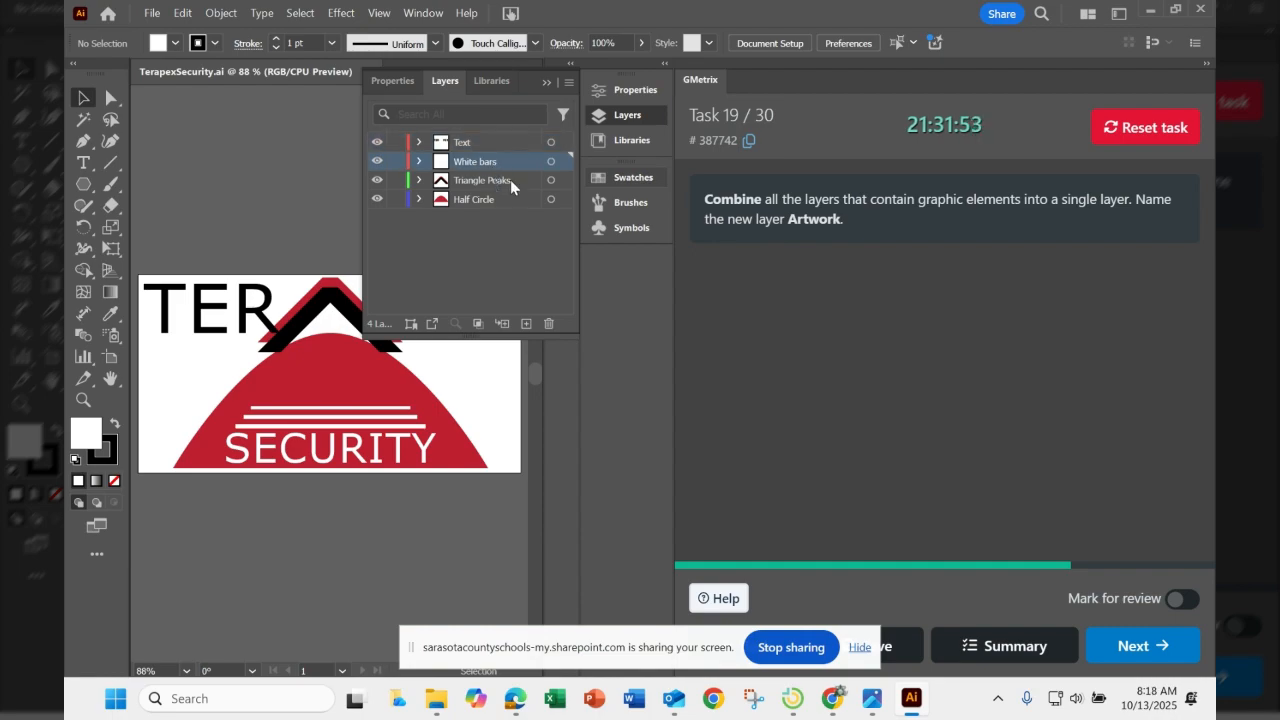
{"action": "left_click", "coordinate": [509, 179], "text": "shift"}
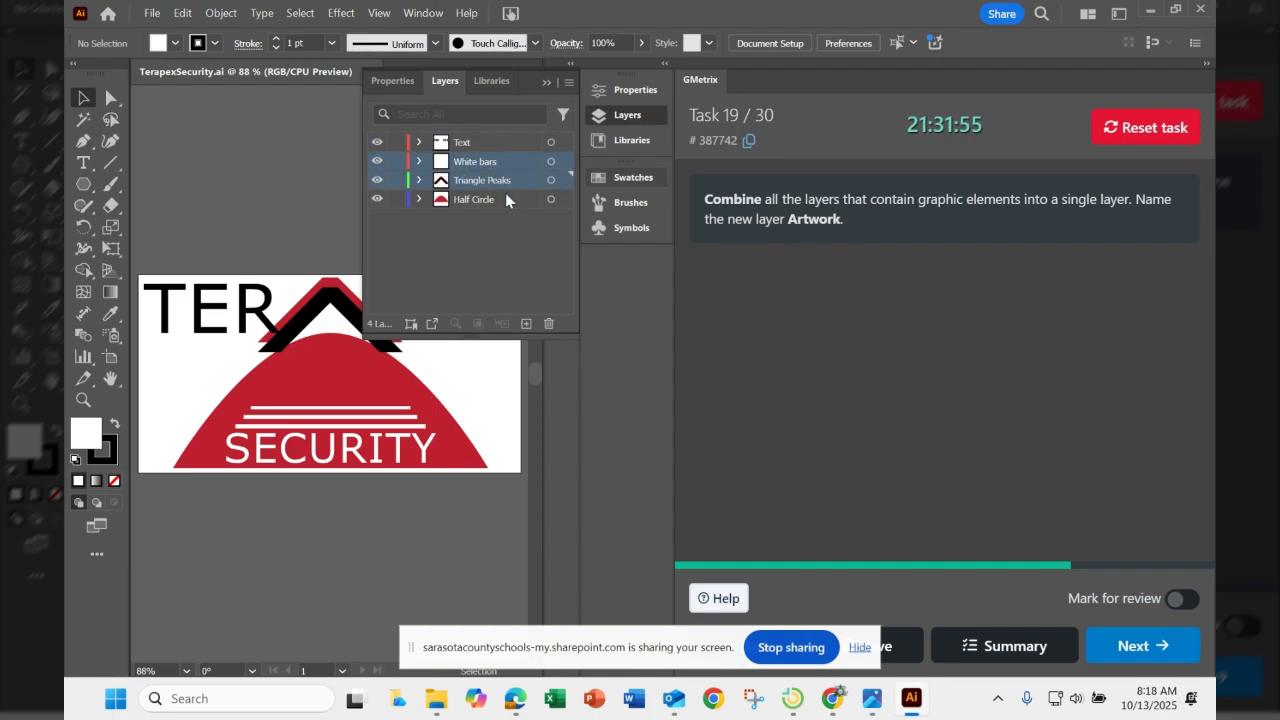
{"action": "left_click", "coordinate": [502, 199], "text": "shift"}
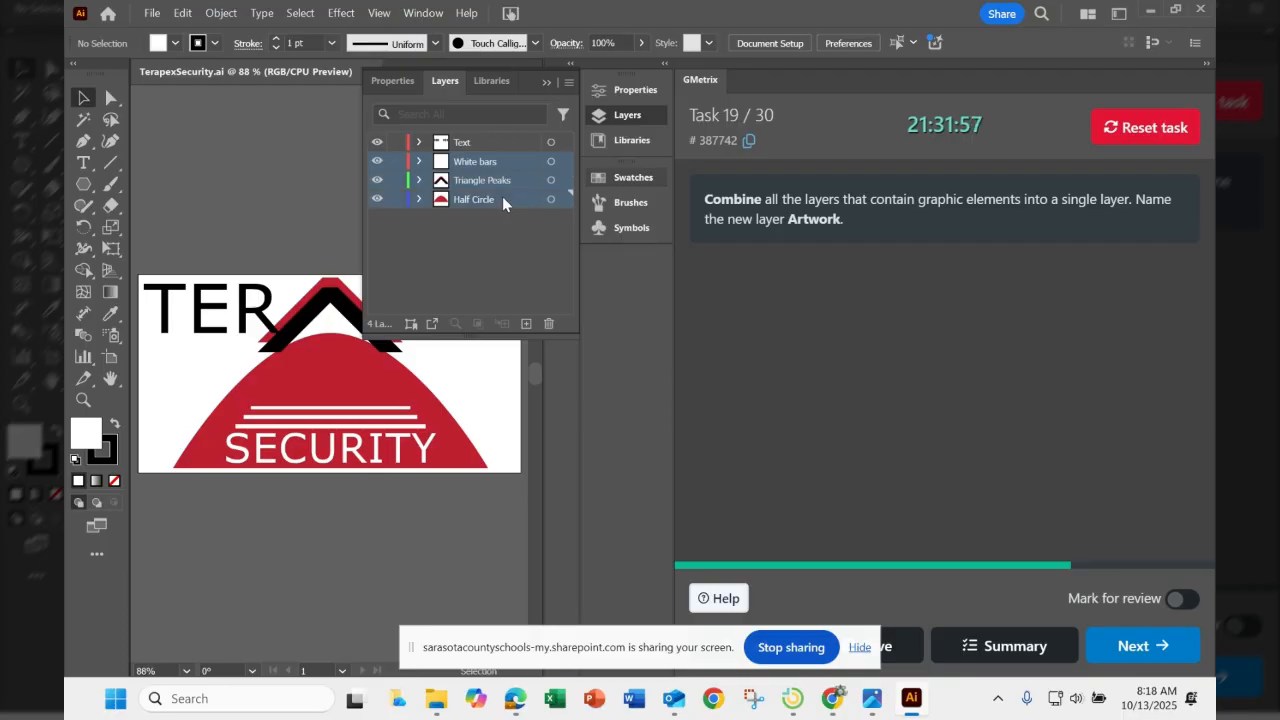
{"action": "left_click", "coordinate": [488, 242]}
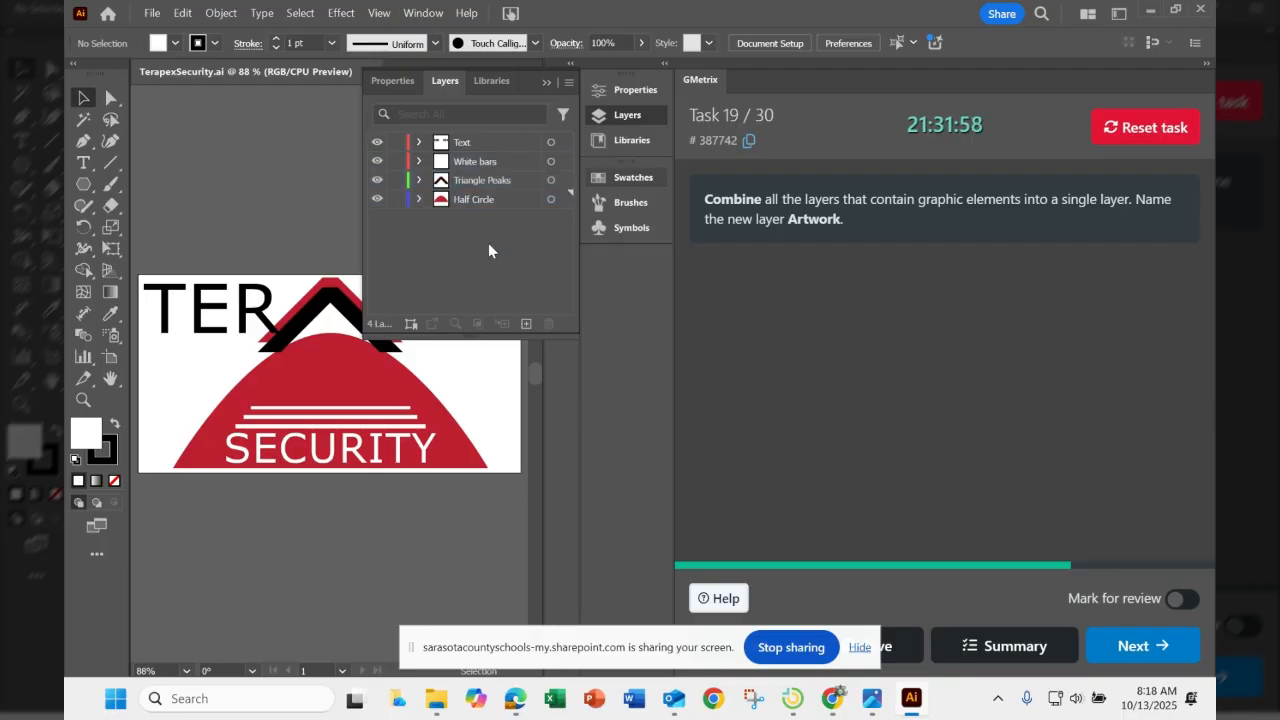
Step: Select the White bars, Triangle Peaks and Half Circle layers together and merge them into a single layer
{"action": "left_click", "coordinate": [482, 162]}
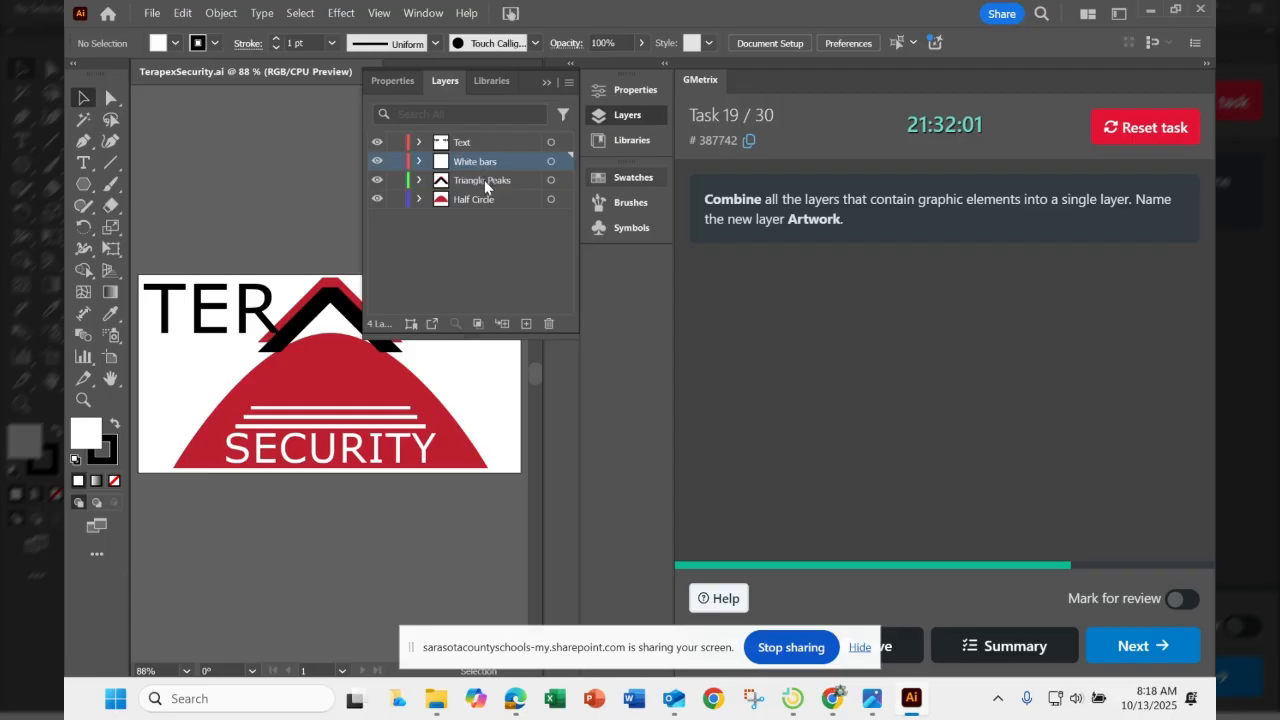
{"action": "left_click", "coordinate": [484, 180]}
{"action": "left_click", "coordinate": [484, 161]}
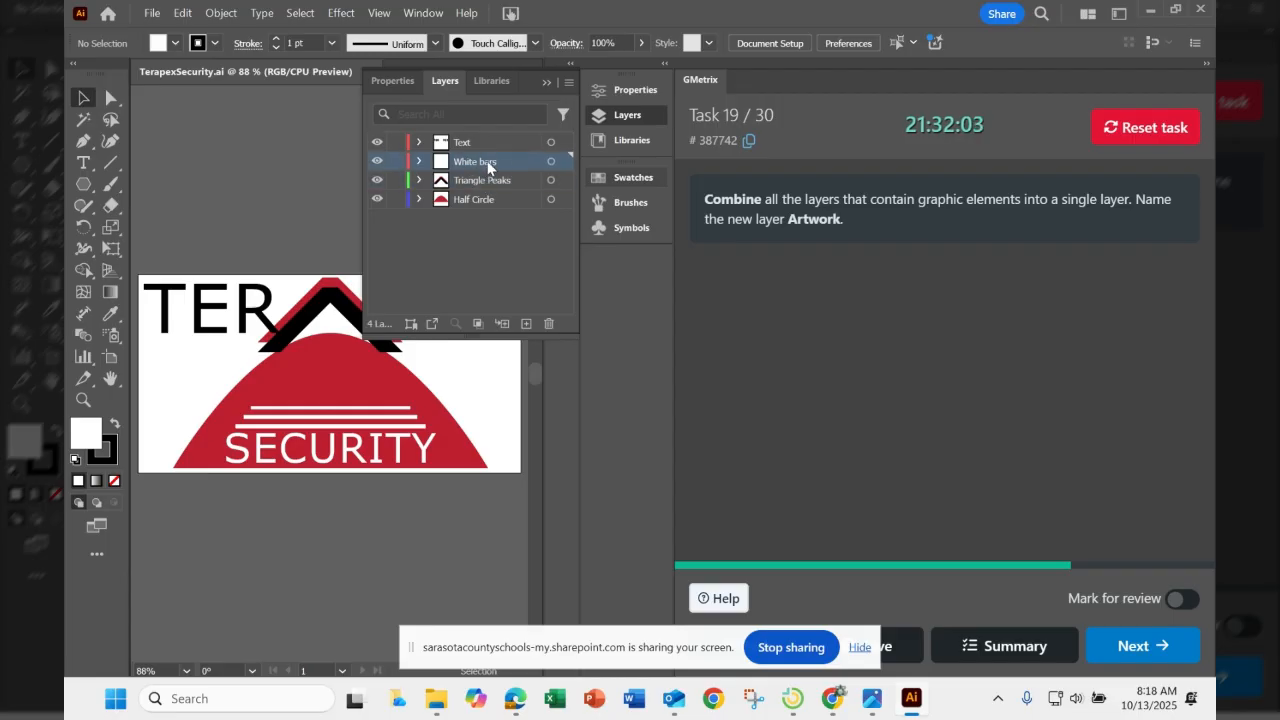
{"action": "left_click", "coordinate": [486, 179], "text": "shift"}
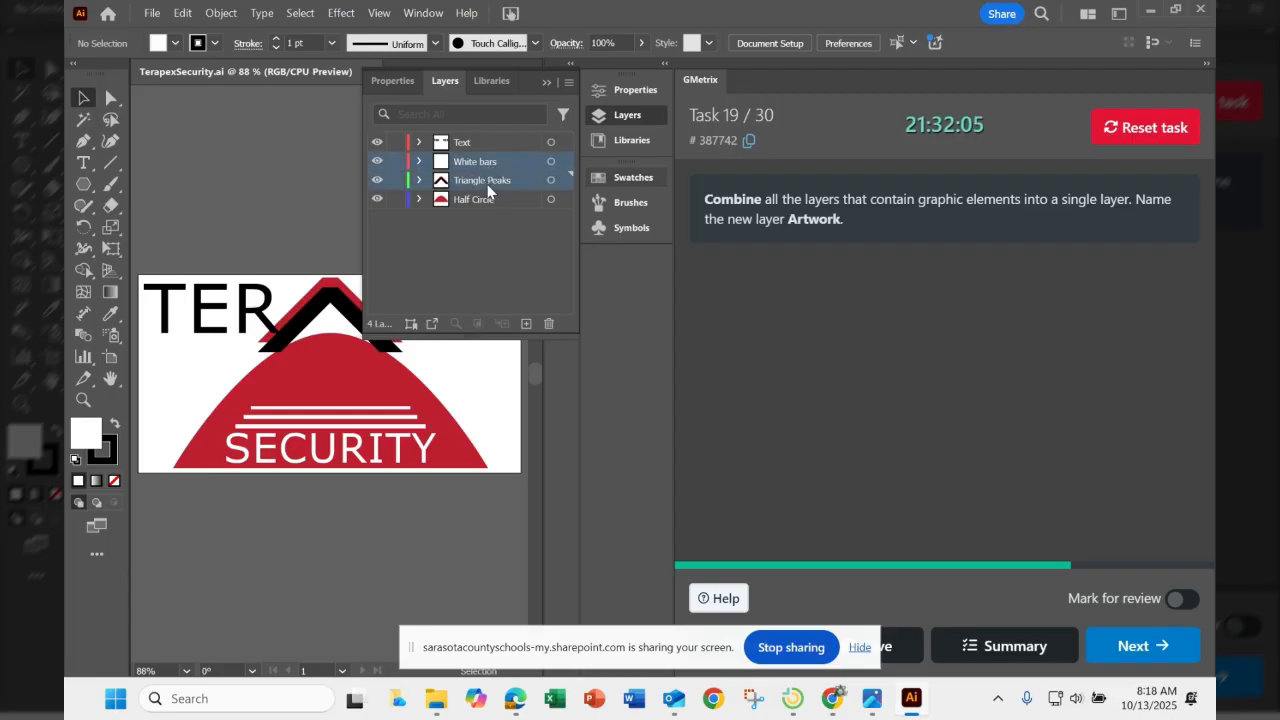
{"action": "left_click", "coordinate": [486, 198], "text": "shift"}
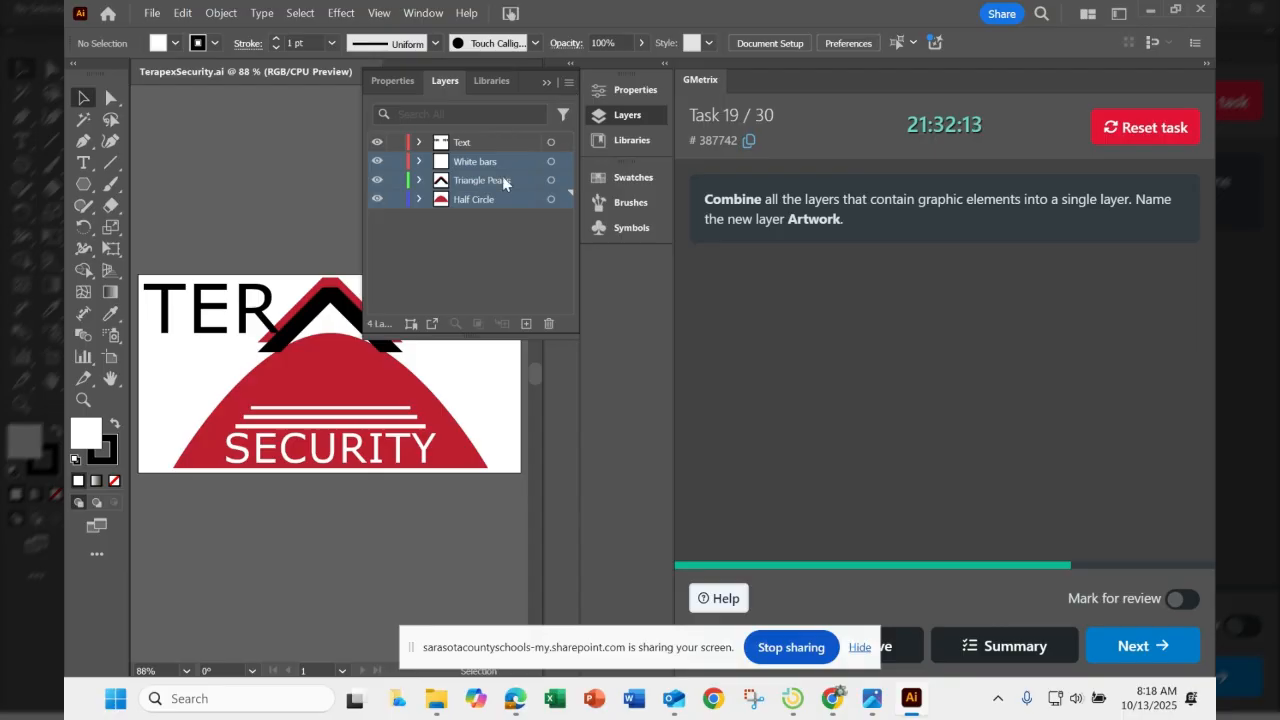
{"action": "left_click", "coordinate": [569, 84]}
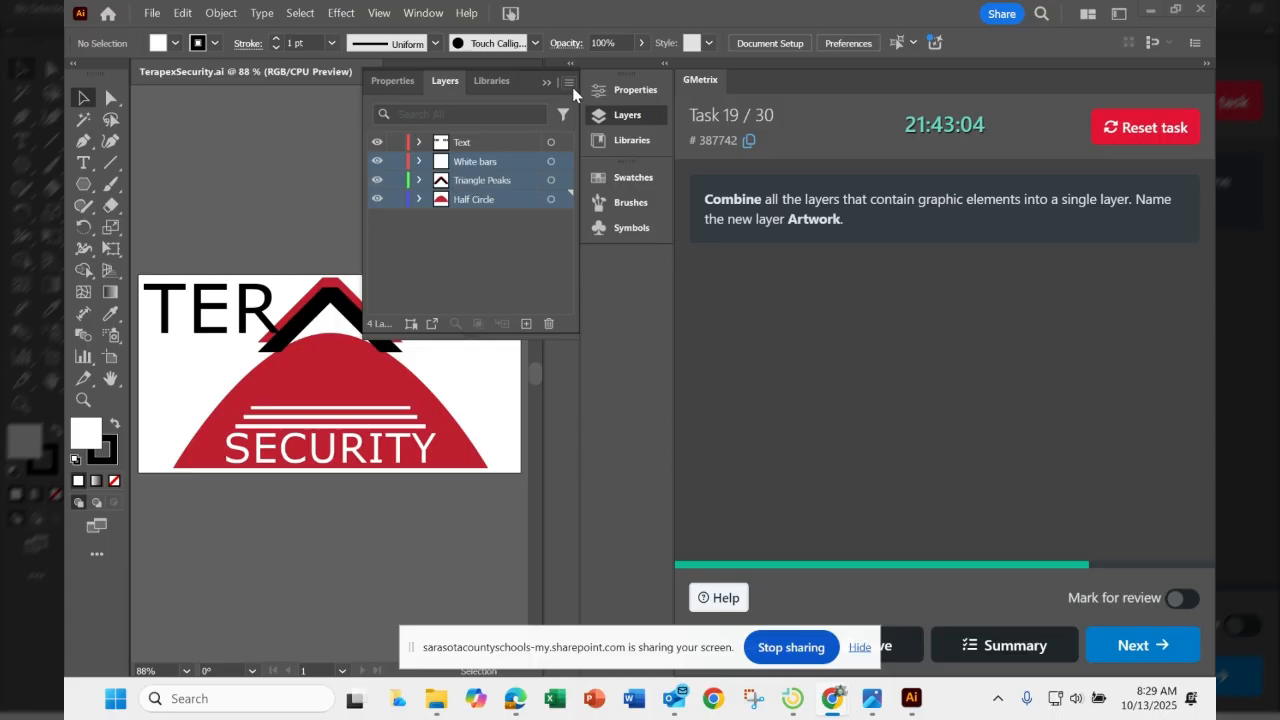
{"action": "left_click", "coordinate": [572, 87]}
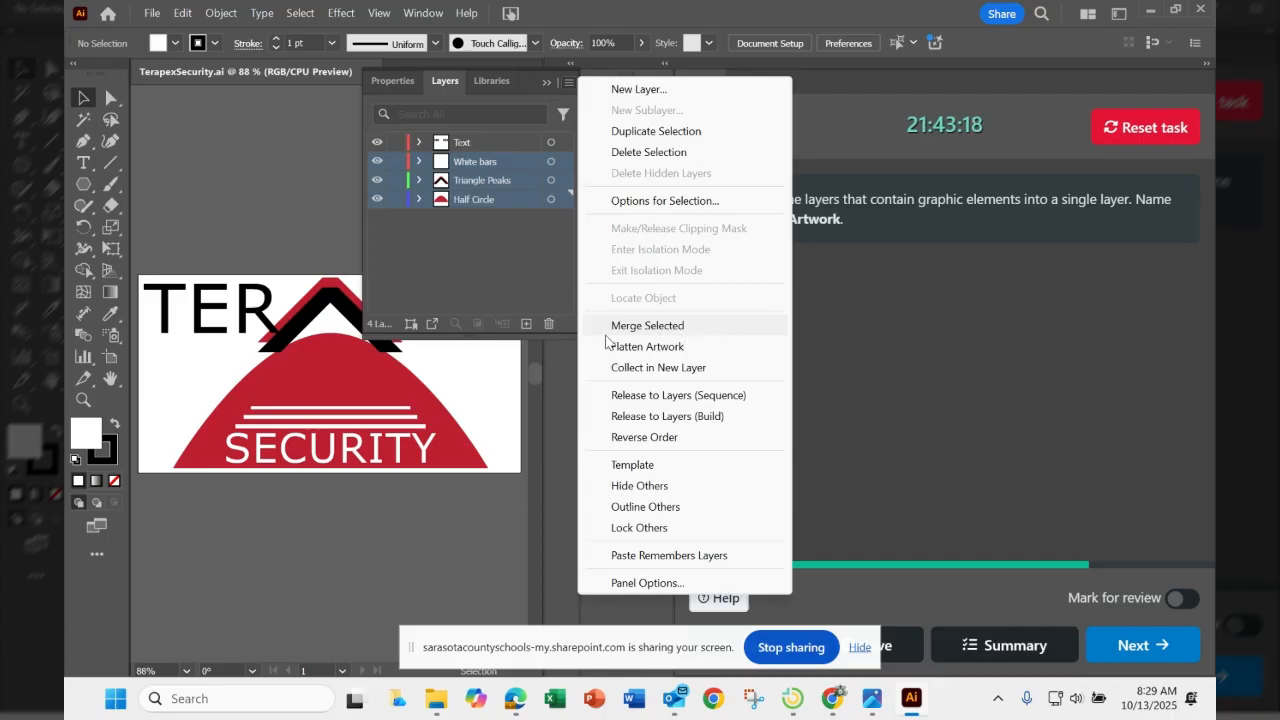
{"action": "left_click", "coordinate": [662, 326]}
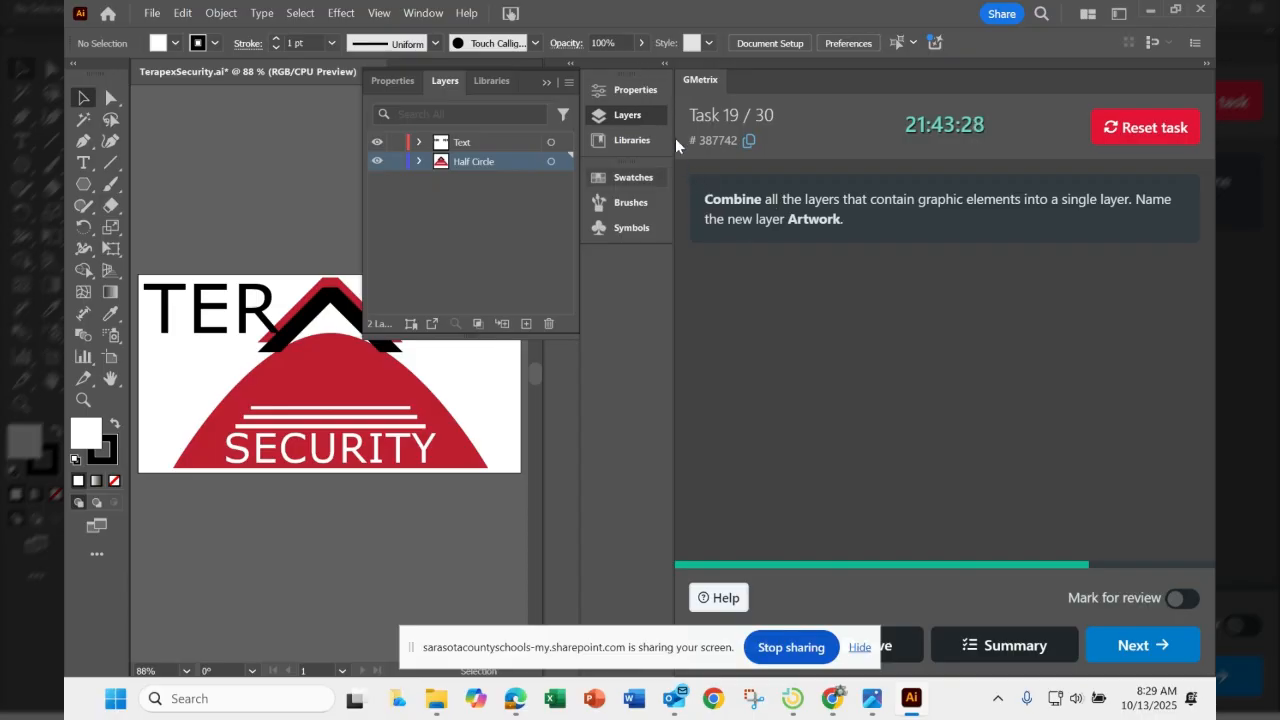
Step: Rename the merged layer as Artwork, and submit the task to continue to task 20
{"action": "left_click", "coordinate": [567, 86]}
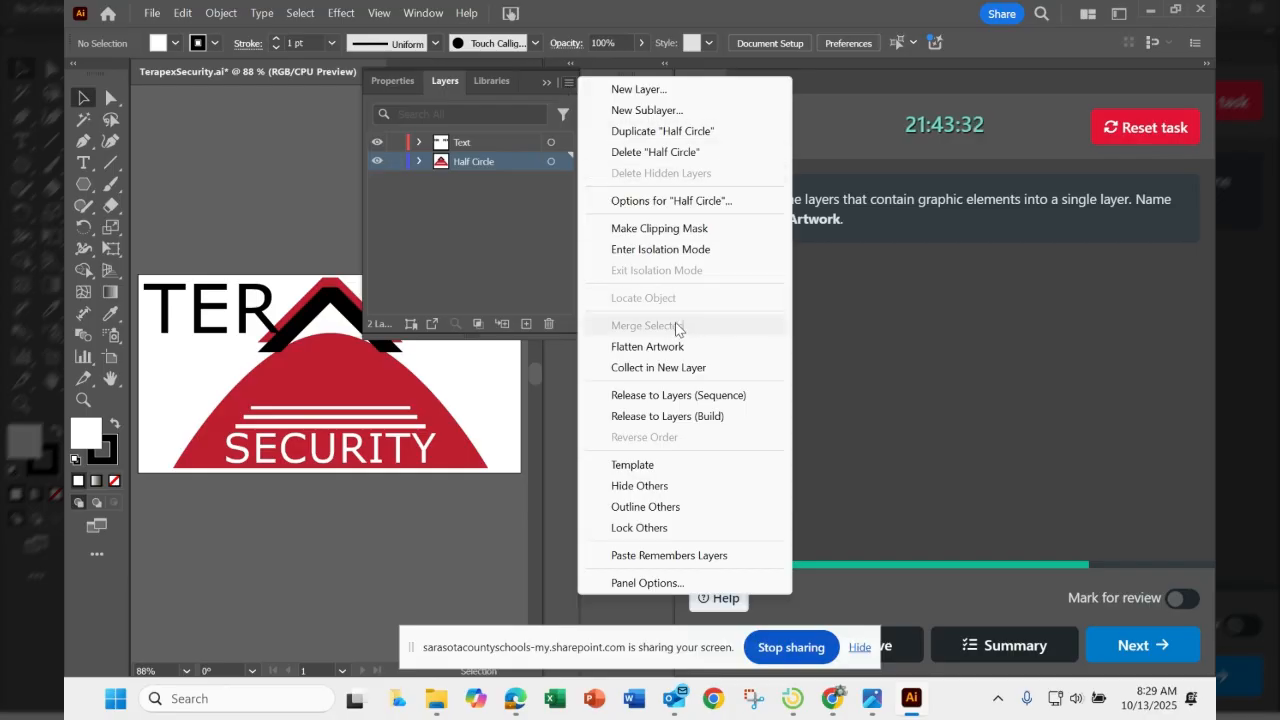
{"action": "left_click", "coordinate": [469, 161]}
{"action": "double_click", "coordinate": [469, 161]}
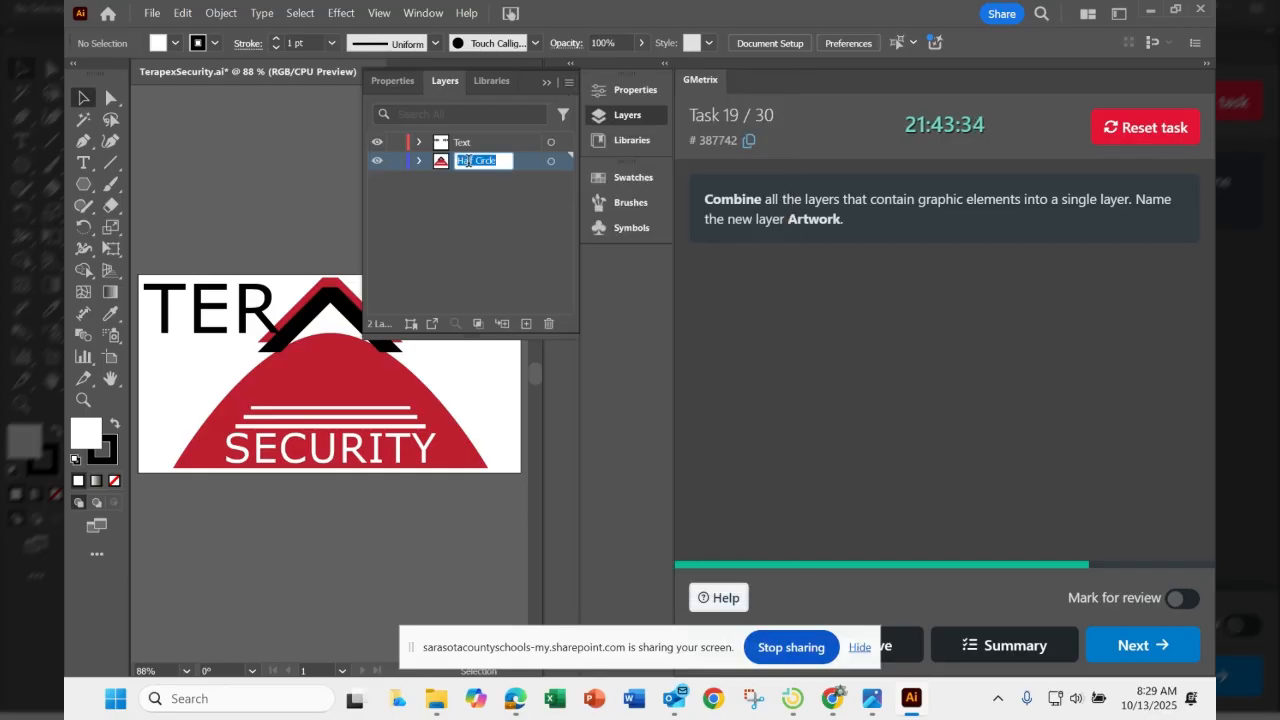
{"action": "type", "text": "Artwork"}
{"action": "key", "text": "Return"}
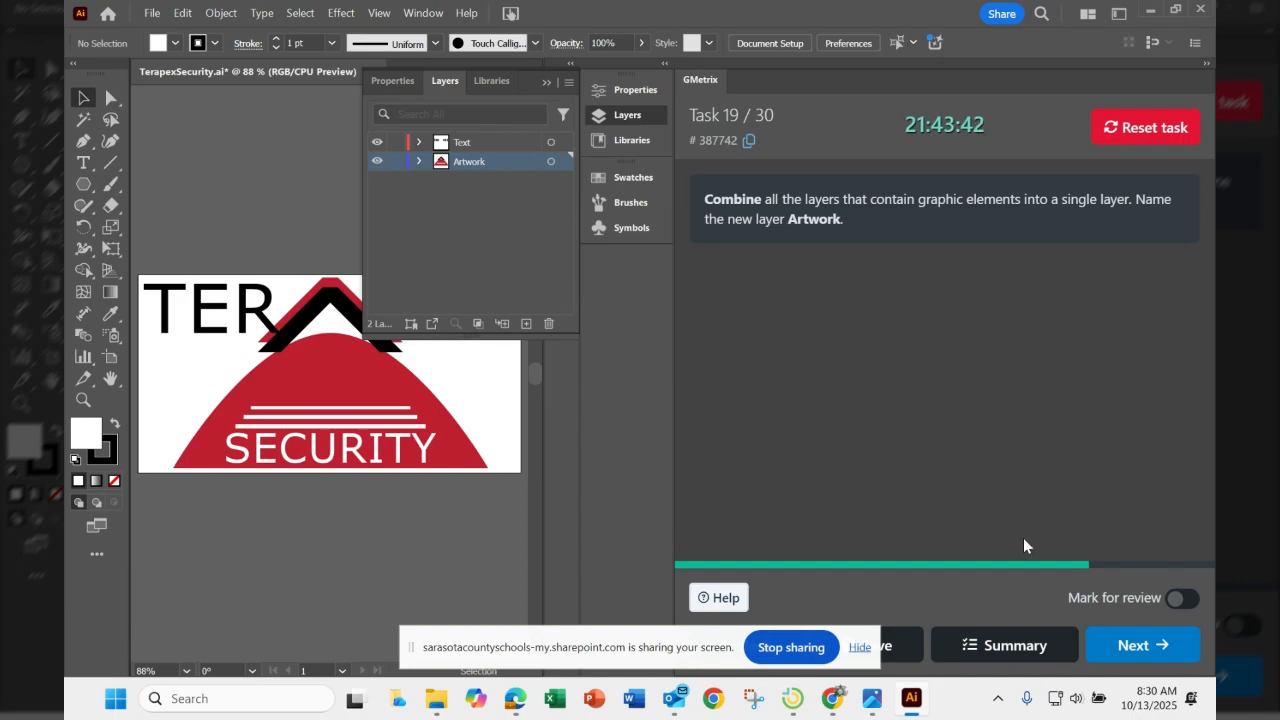
{"action": "left_click", "coordinate": [1148, 660]}
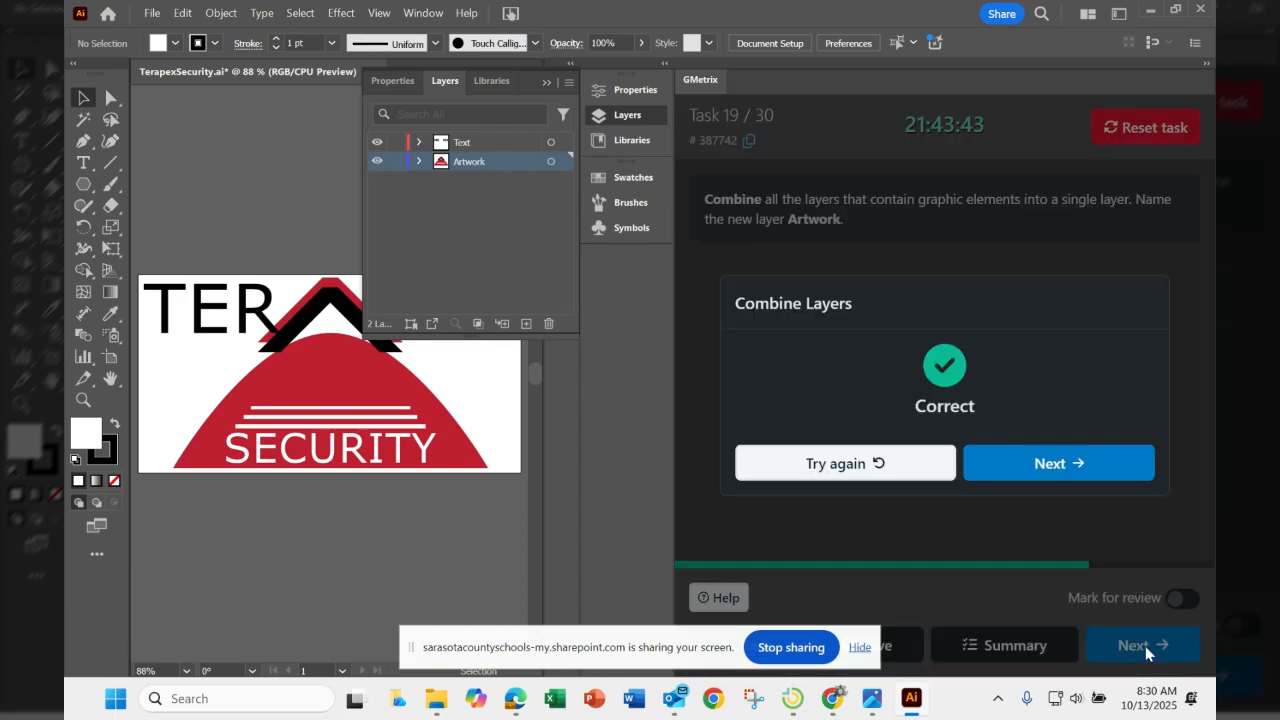
{"action": "left_click", "coordinate": [1063, 478]}
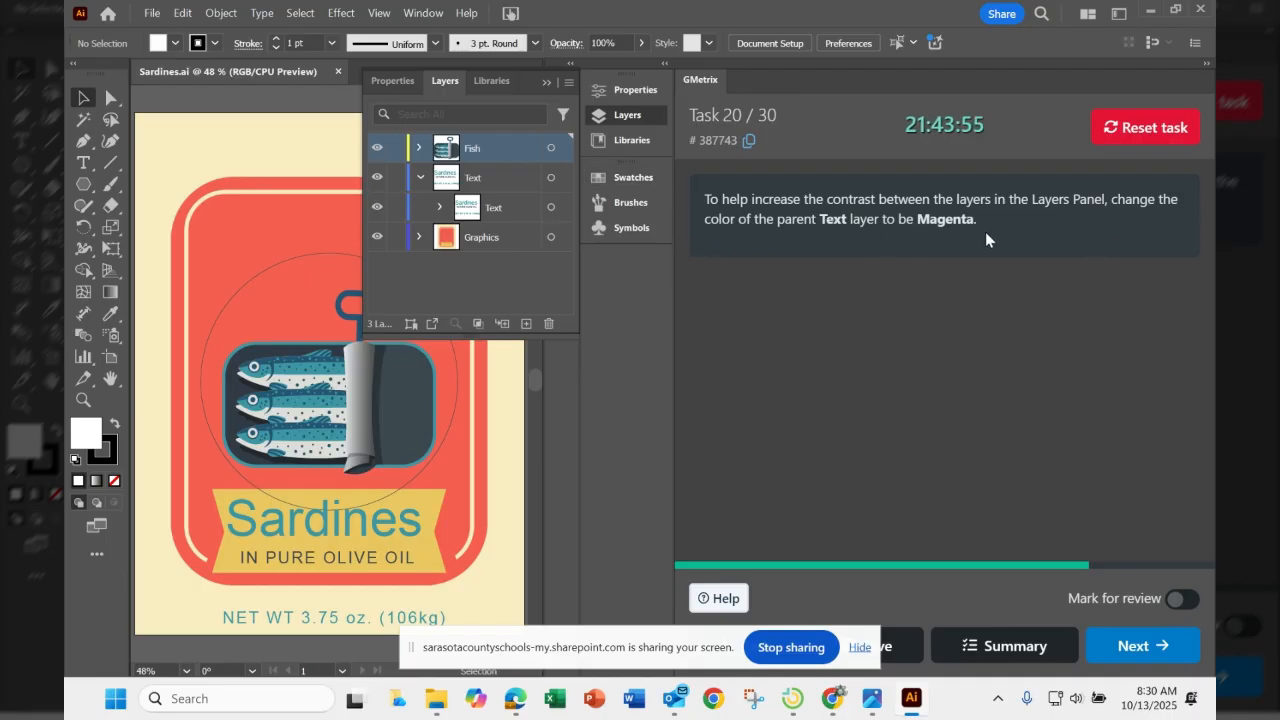
Step: Set the parent Text layer's color to Magenta, and submit the task to continue to task 21
{"action": "left_click", "coordinate": [419, 176]}
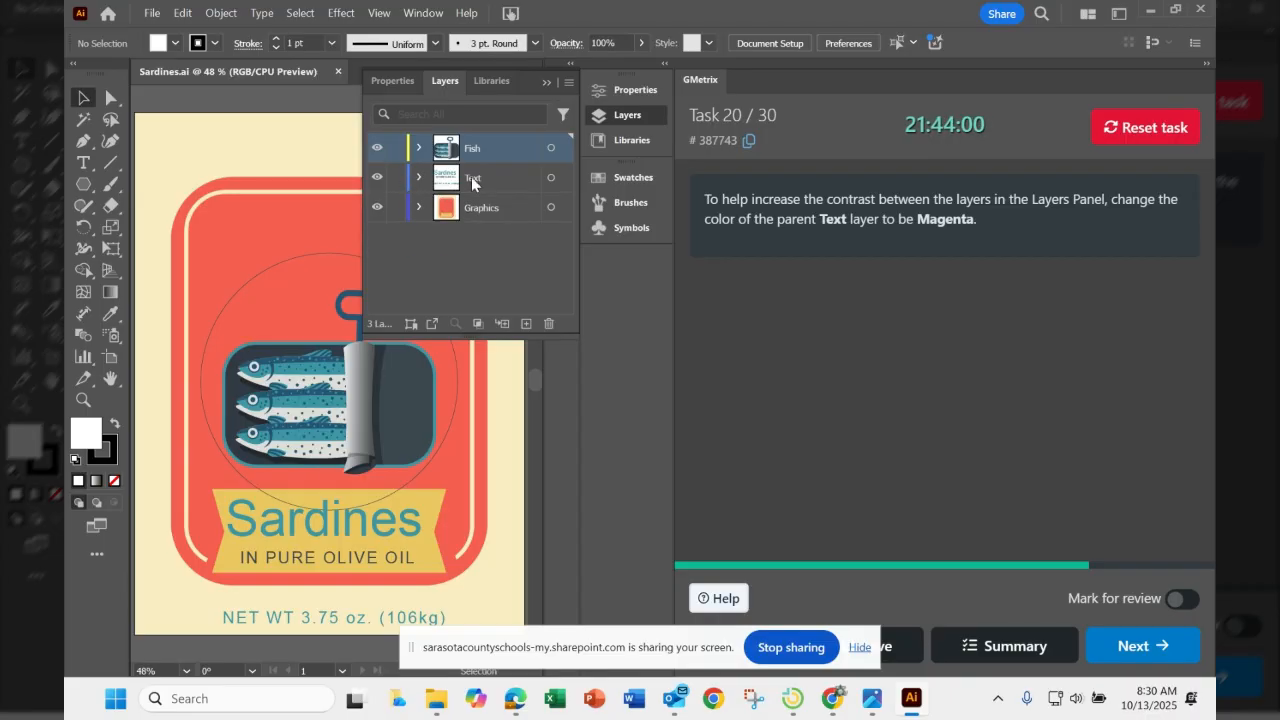
{"action": "left_click", "coordinate": [505, 175]}
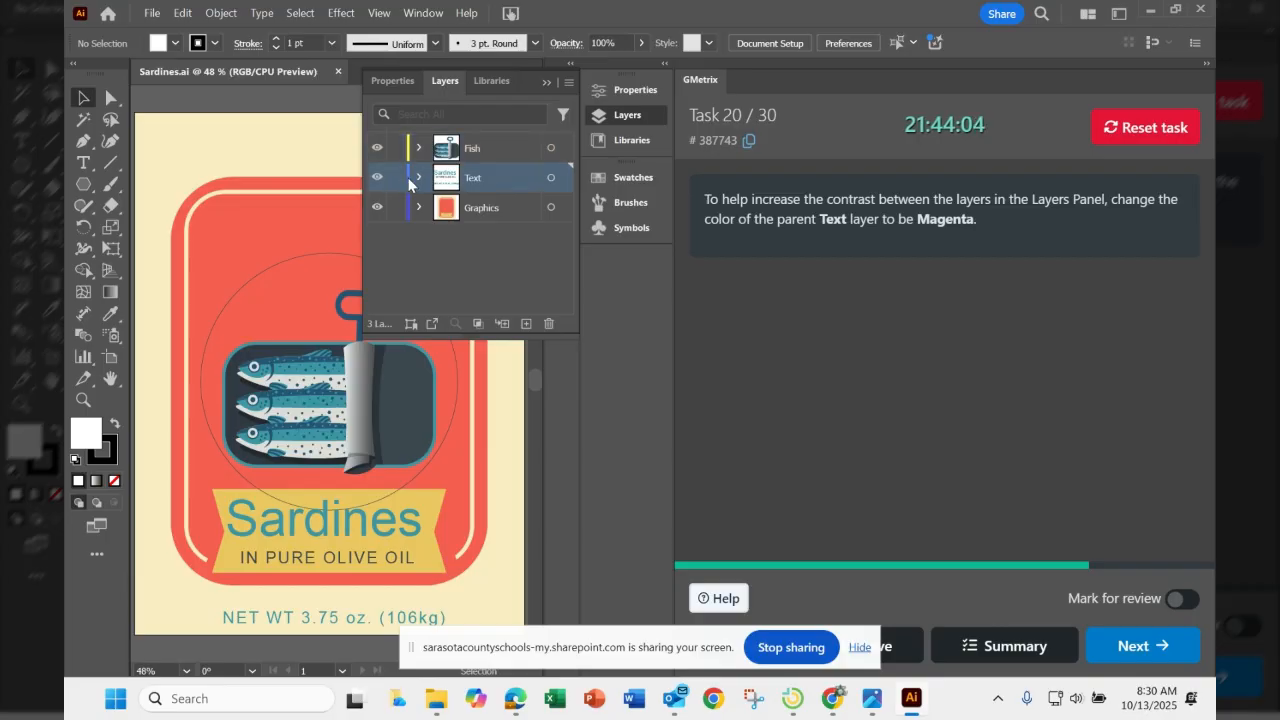
{"action": "left_click", "coordinate": [569, 83]}
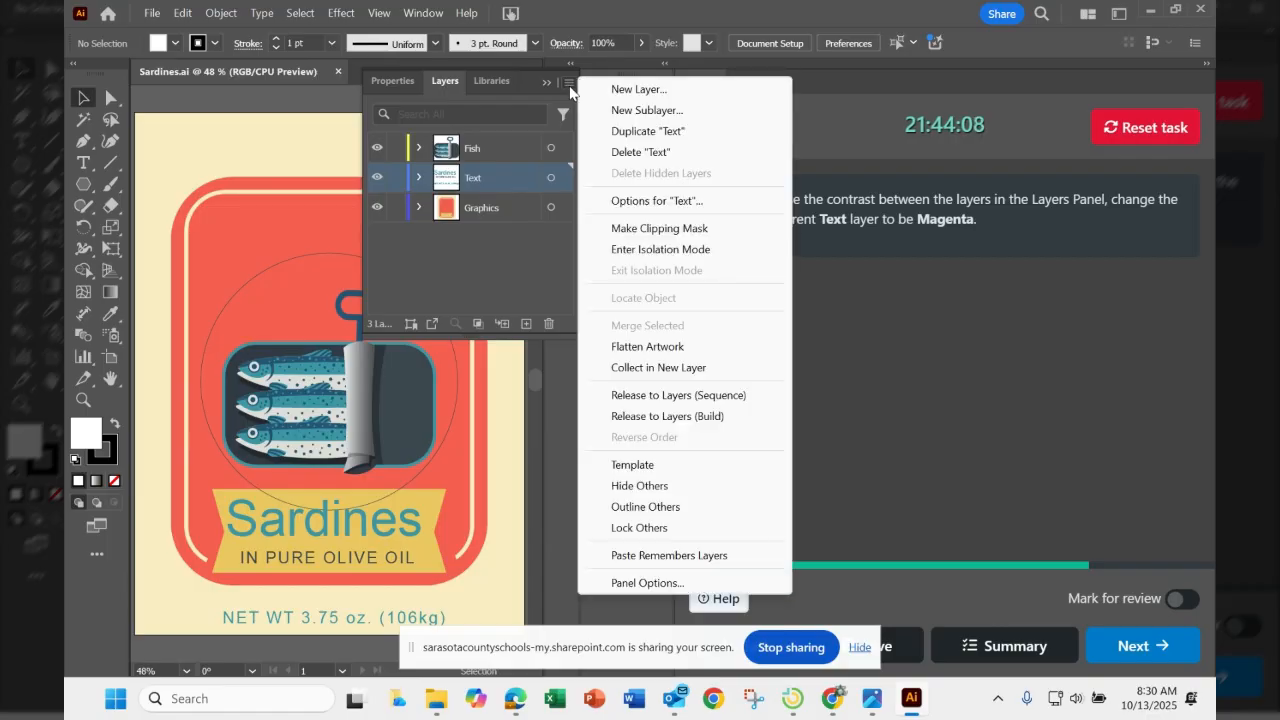
{"action": "left_click", "coordinate": [661, 201]}
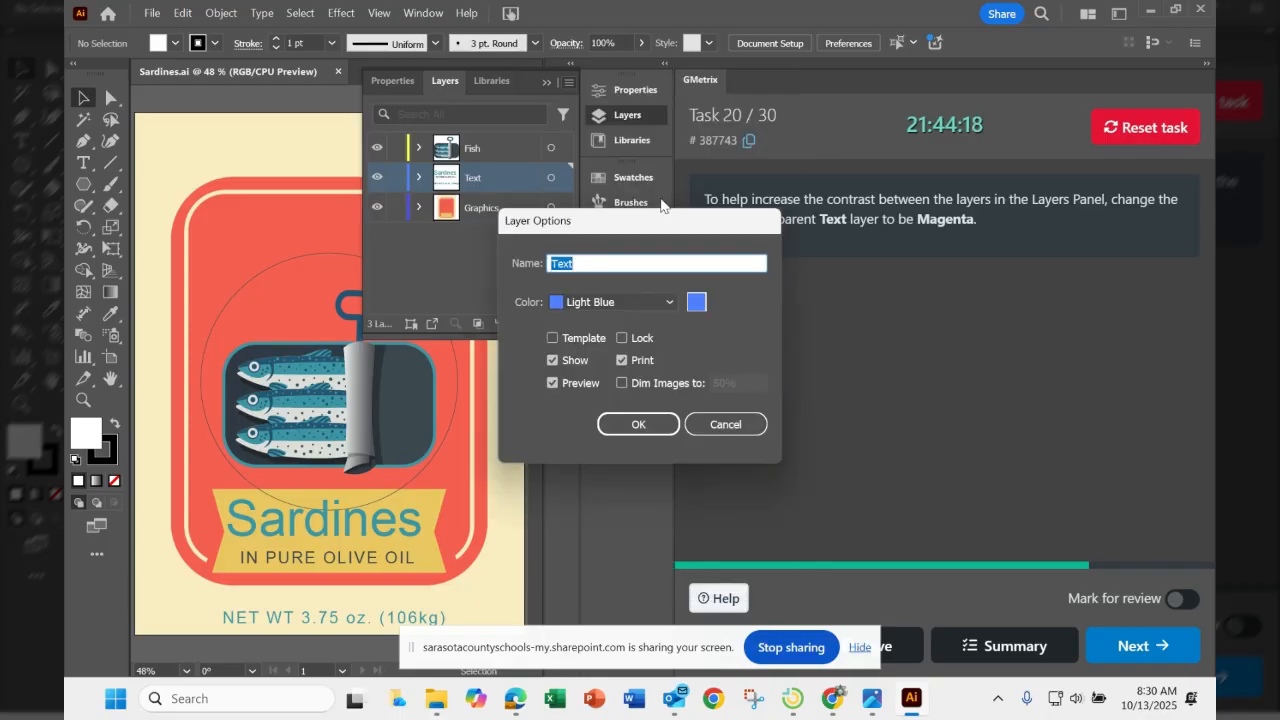
{"action": "left_click", "coordinate": [669, 303]}
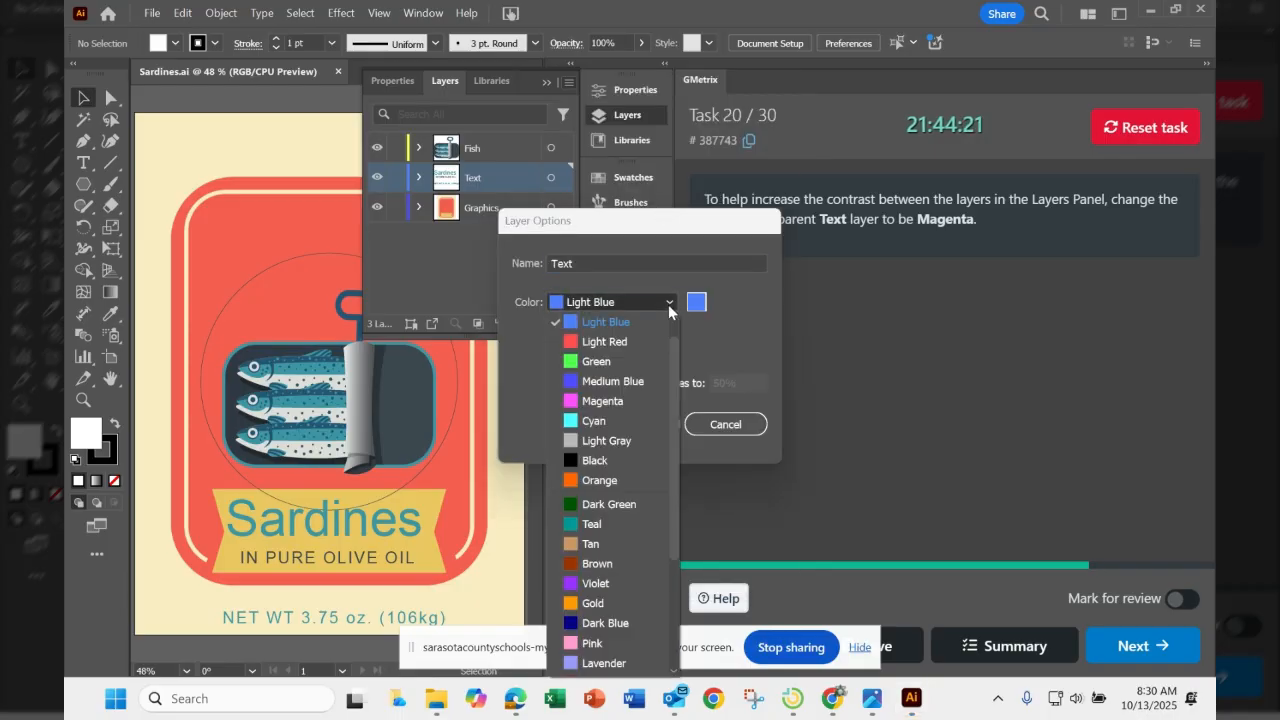
{"action": "left_click", "coordinate": [608, 402]}
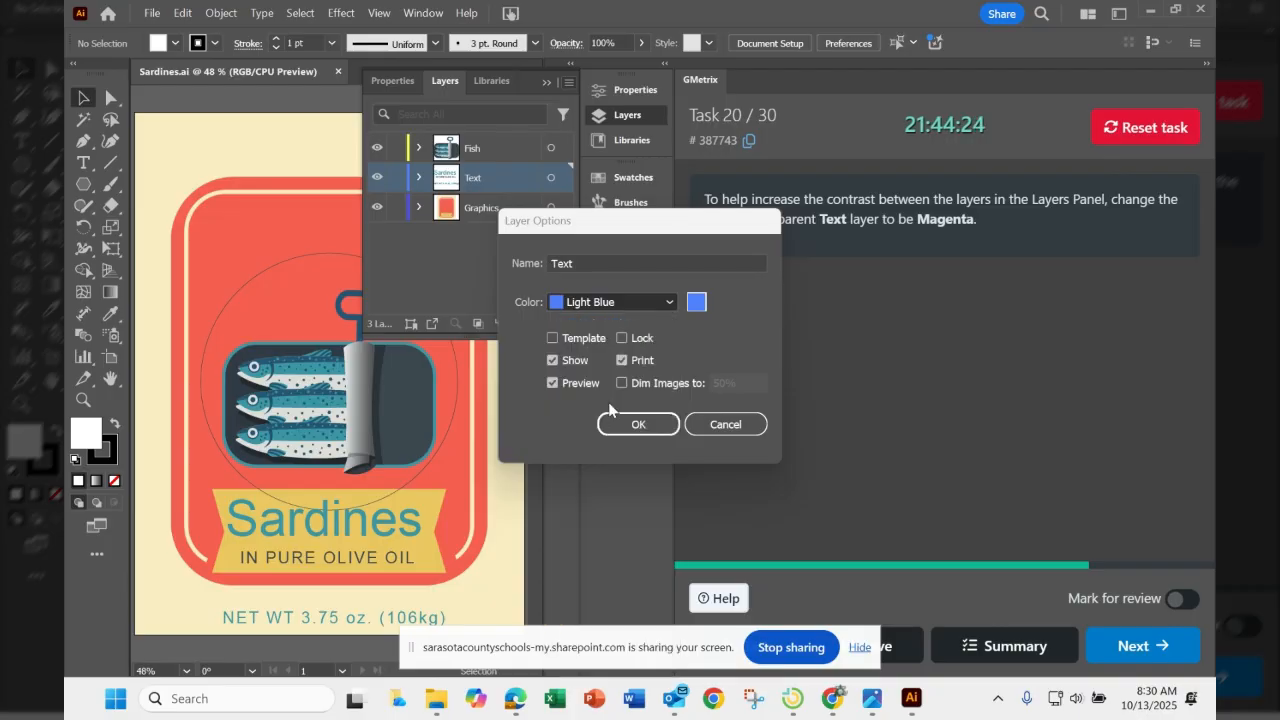
{"action": "left_click", "coordinate": [661, 430]}
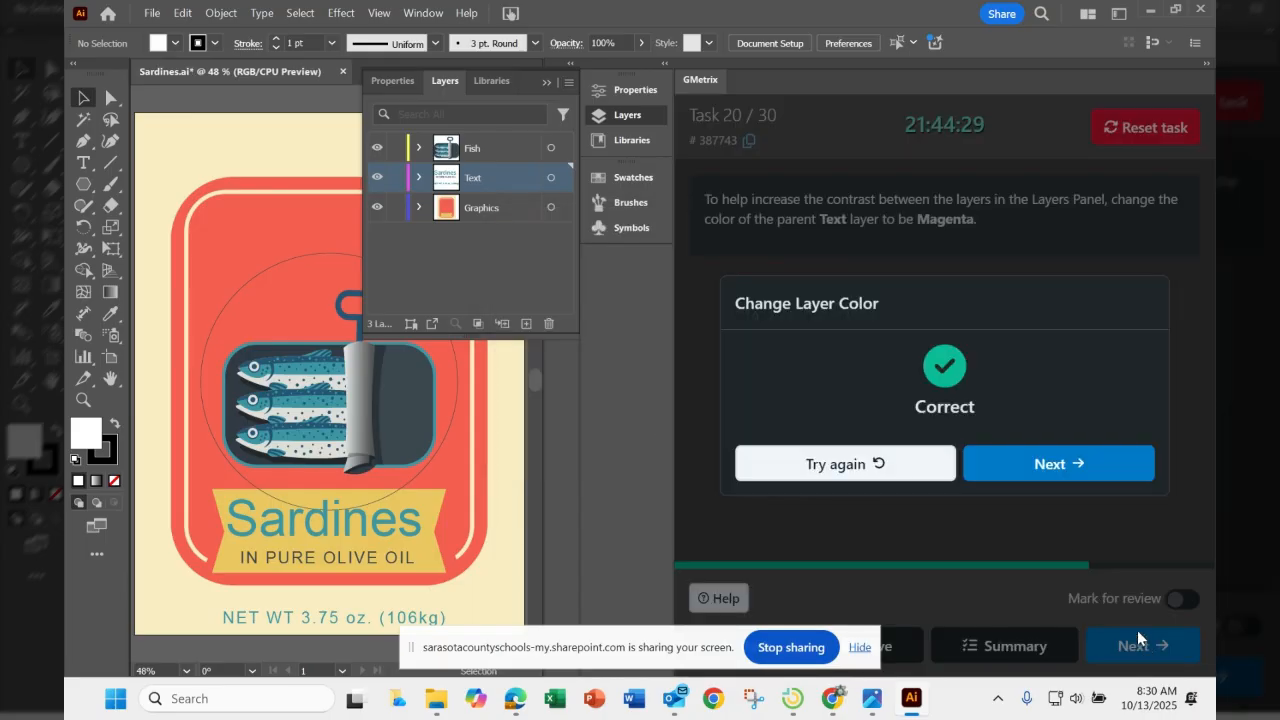
{"action": "left_click", "coordinate": [1026, 456]}
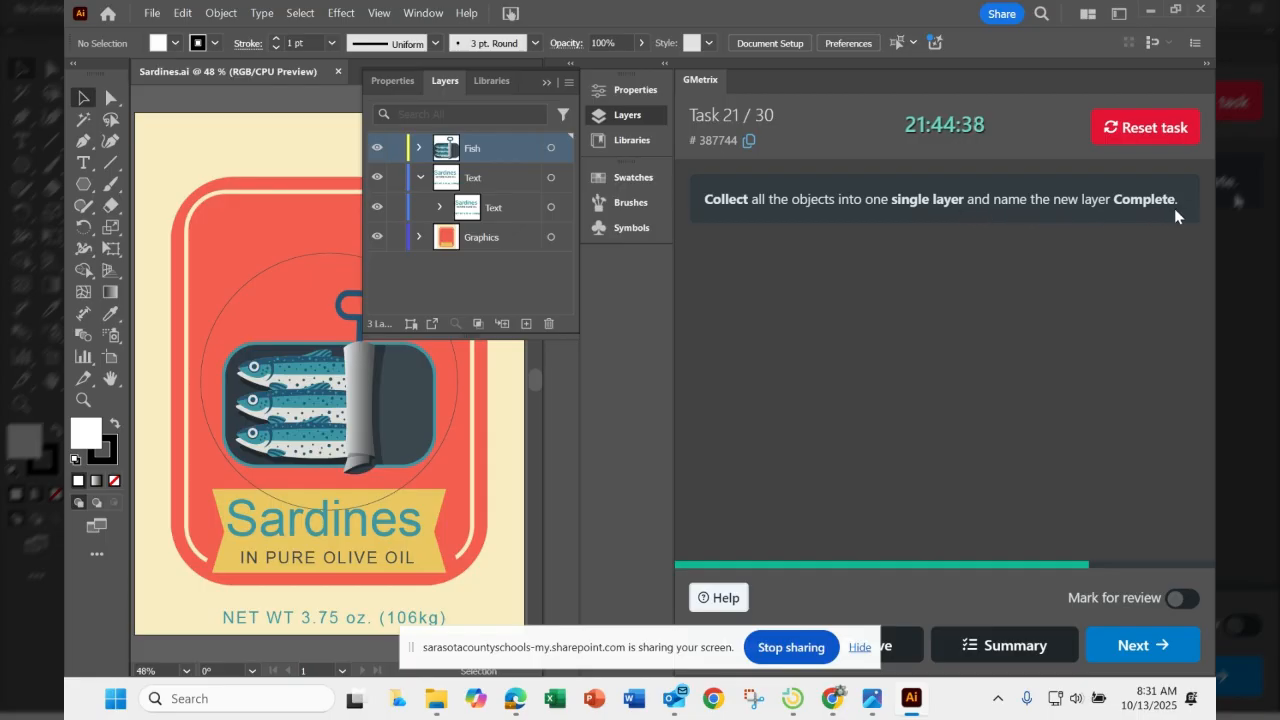
Step: Select the Fish, Text and Graphics layers together and collect them in a new layer
{"action": "left_click", "coordinate": [419, 177]}
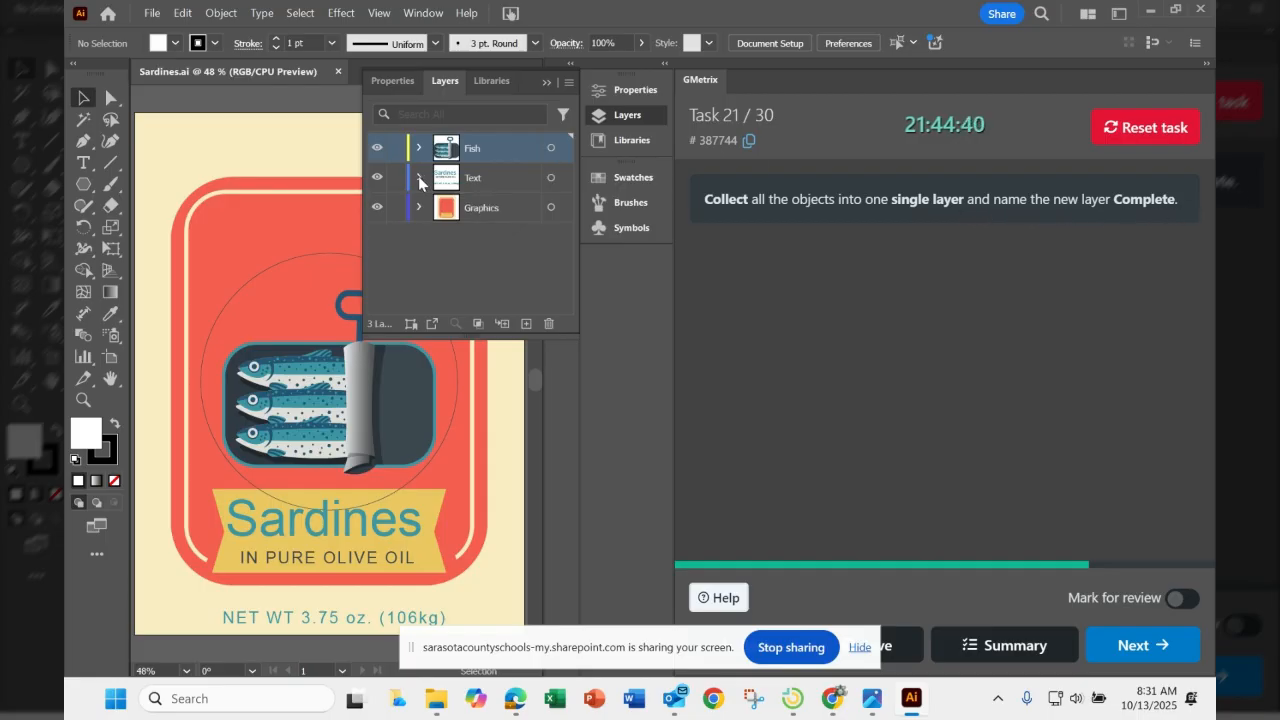
{"action": "left_click", "coordinate": [492, 183], "text": "shift"}
{"action": "left_click", "coordinate": [497, 207], "text": "shift"}
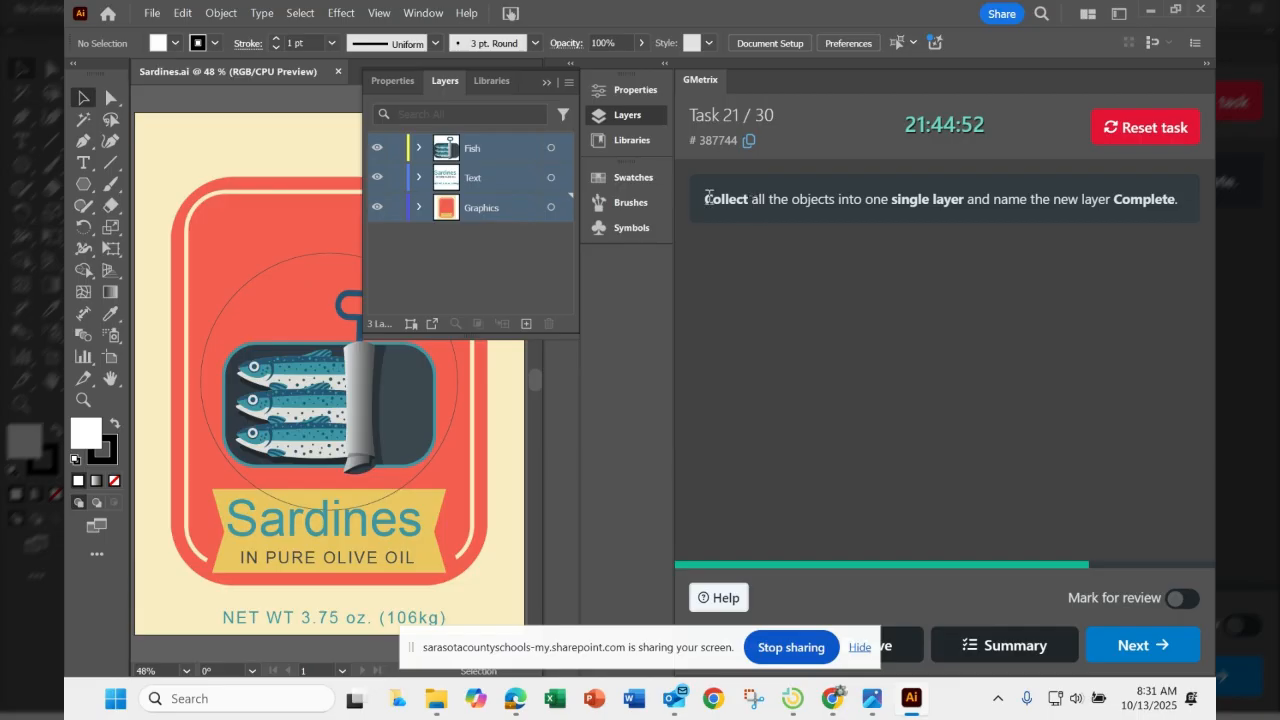
{"action": "left_click", "coordinate": [568, 84]}
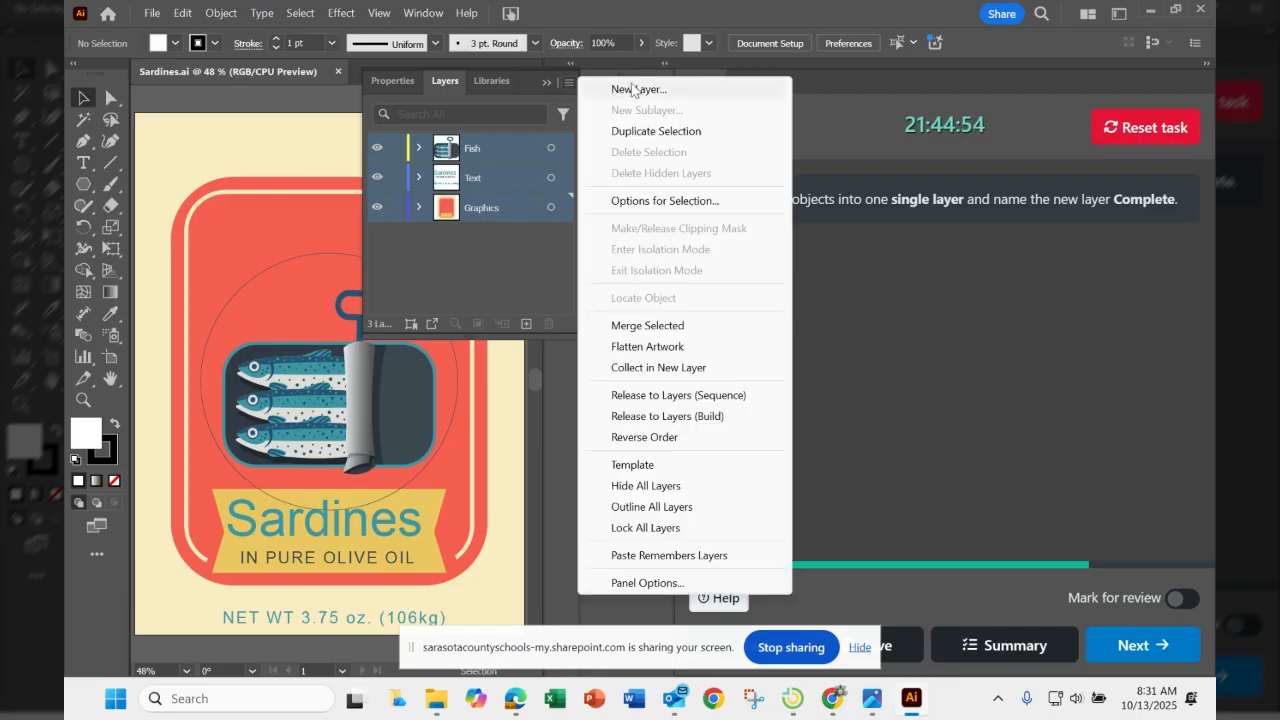
{"action": "left_click", "coordinate": [680, 368]}
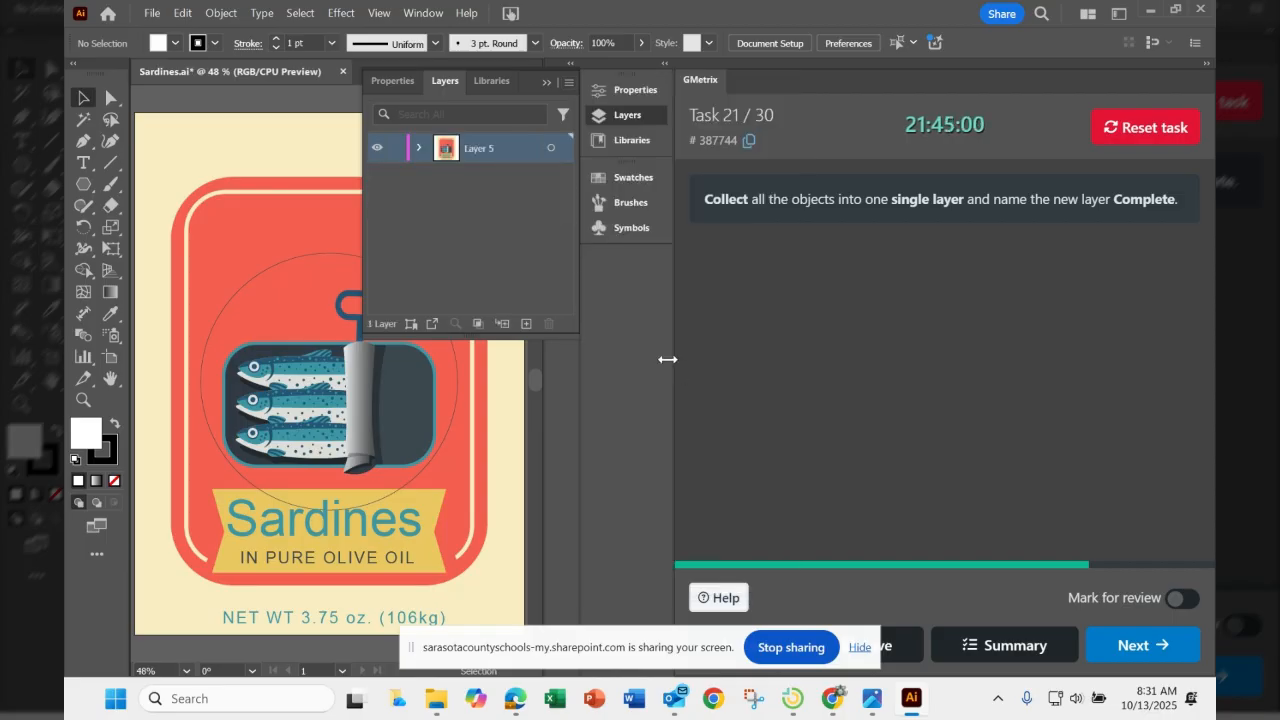
Step: Rename the collected layer as Complete, and submit the task to continue to task 22
{"action": "double_click", "coordinate": [489, 147]}
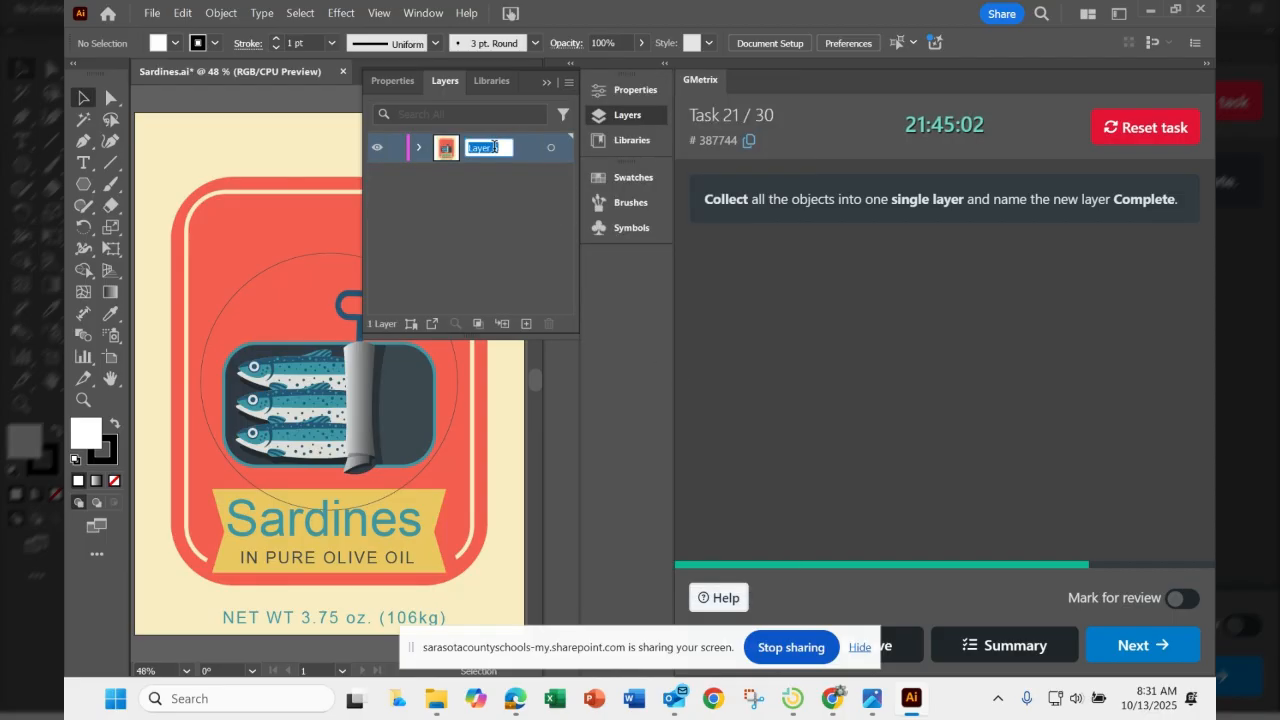
{"action": "type", "text": "Completee"}
{"action": "left_click", "coordinate": [469, 189]}
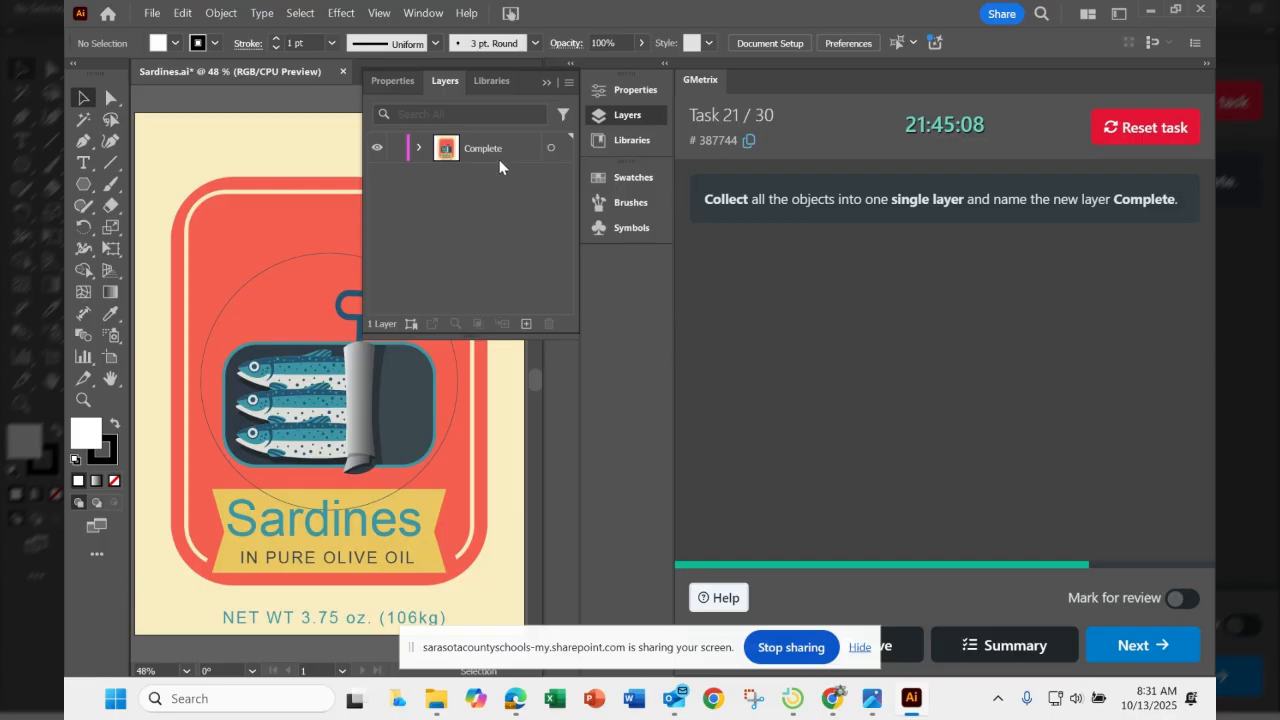
{"action": "left_click", "coordinate": [1166, 648]}
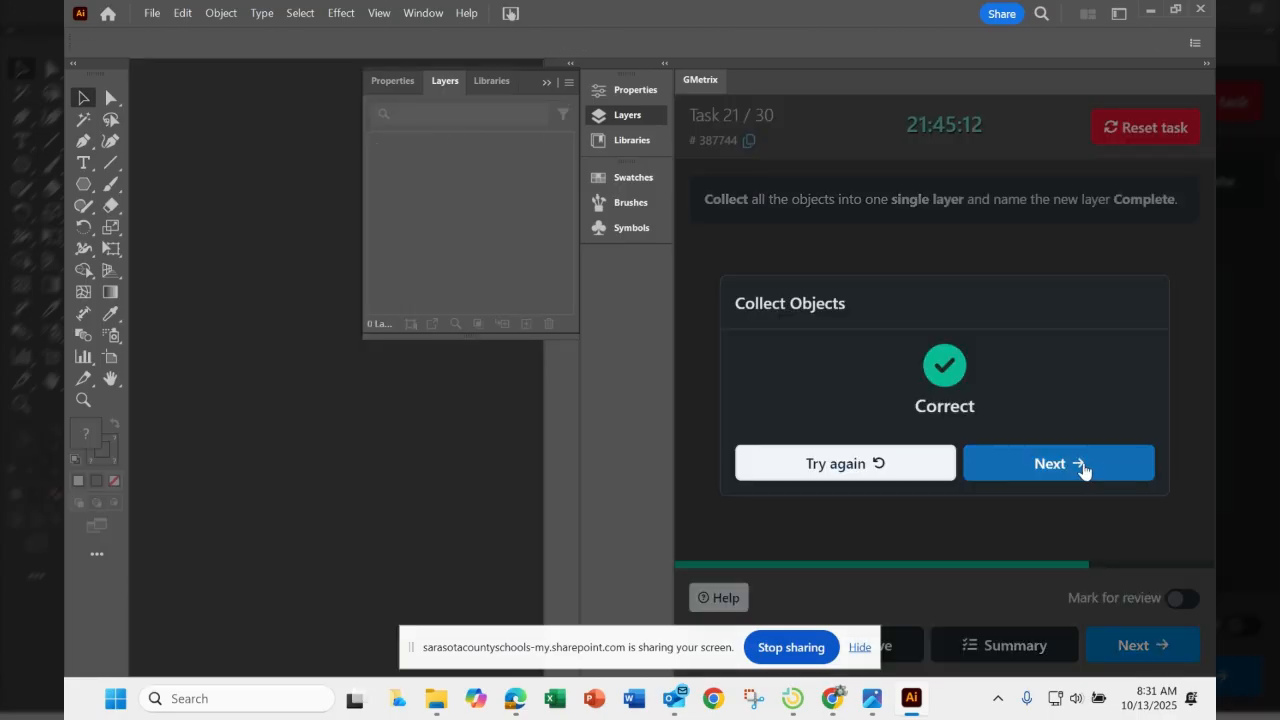
{"action": "left_click", "coordinate": [1083, 464]}
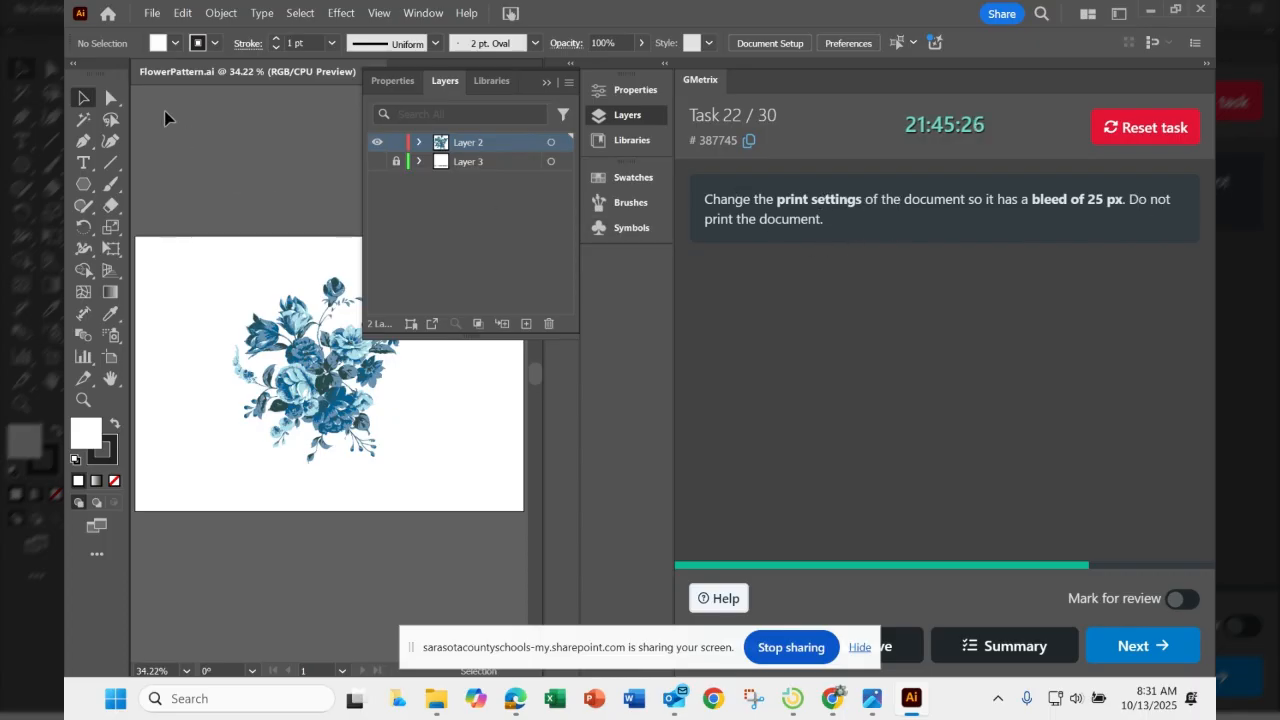
Step: In the flower pattern's print settings, turn off the document bleed settings and set the linked bleed to 25 px on all sides
{"action": "left_click", "coordinate": [152, 14]}
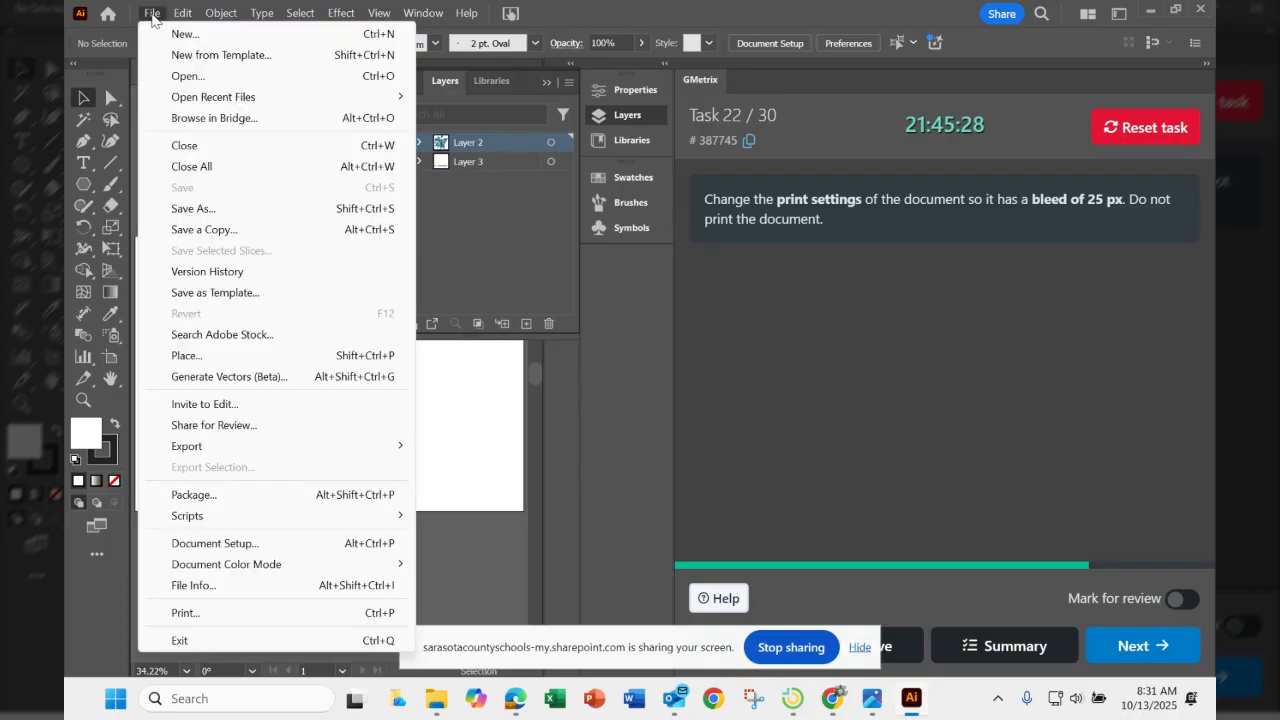
{"action": "left_click", "coordinate": [200, 614]}
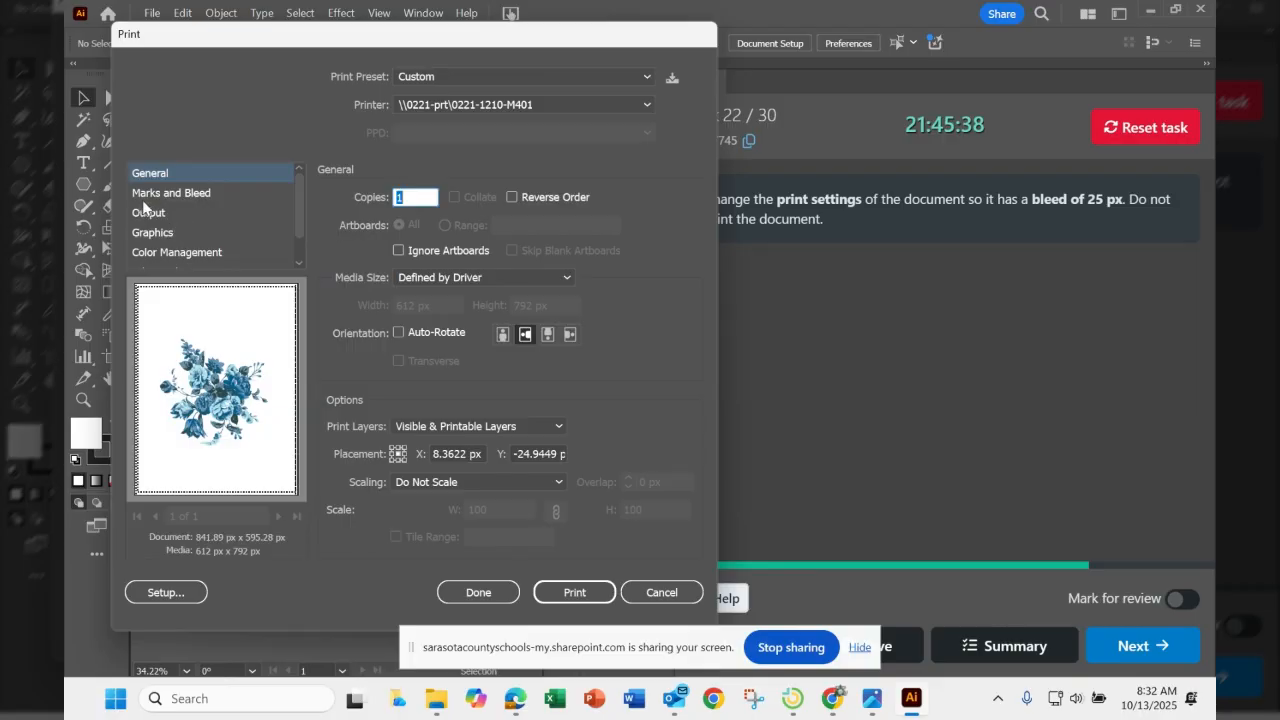
{"action": "left_click", "coordinate": [168, 196]}
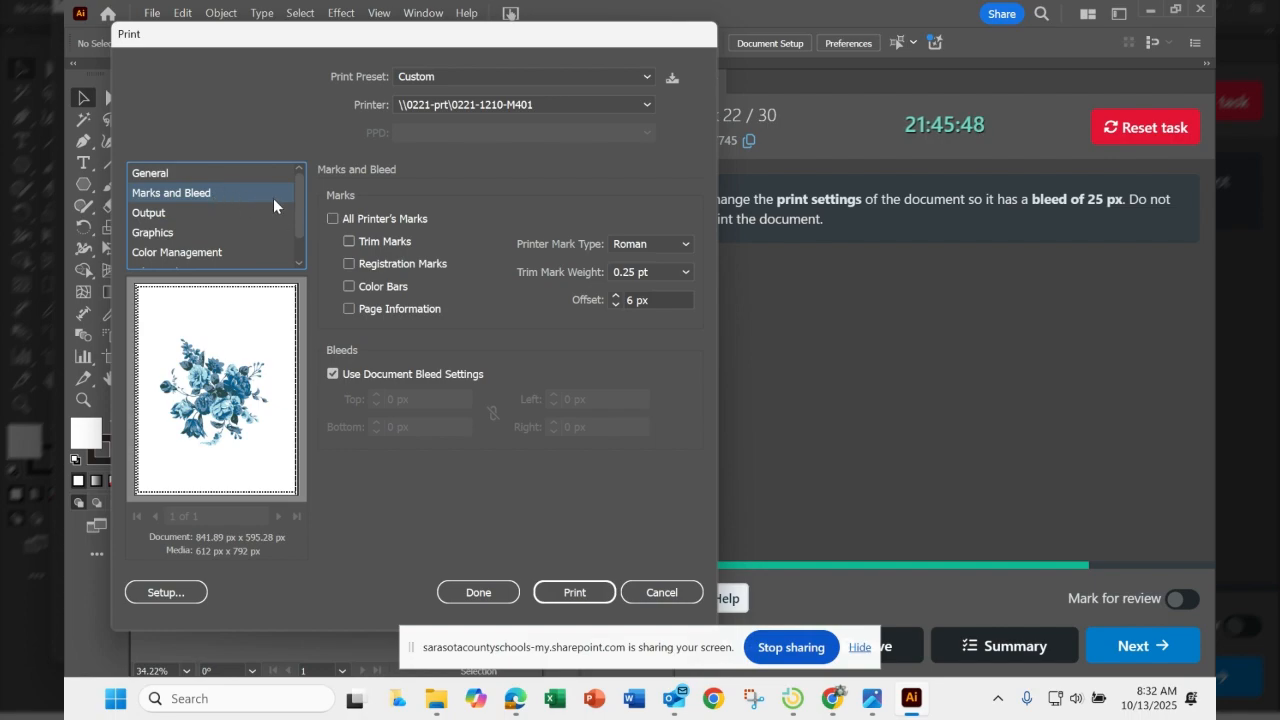
{"action": "left_click", "coordinate": [333, 374]}
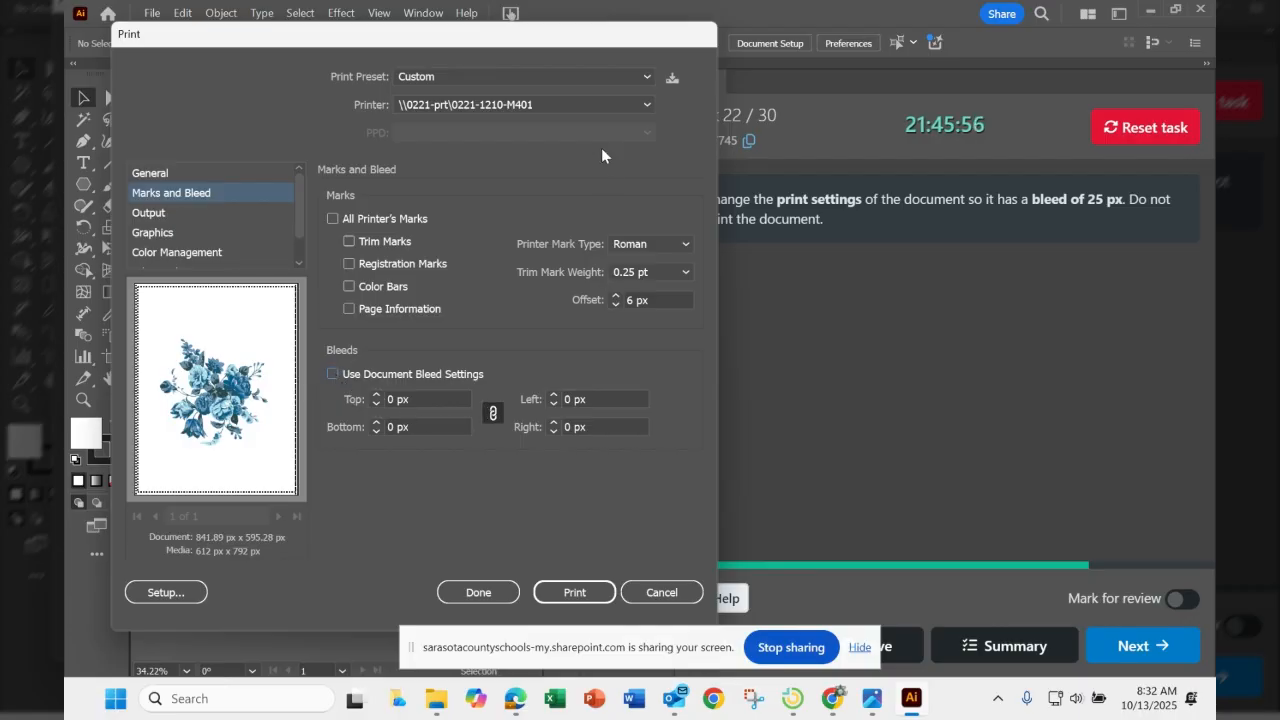
{"action": "left_click_drag", "start_coordinate": [635, 38], "coordinate": [662, 260]}
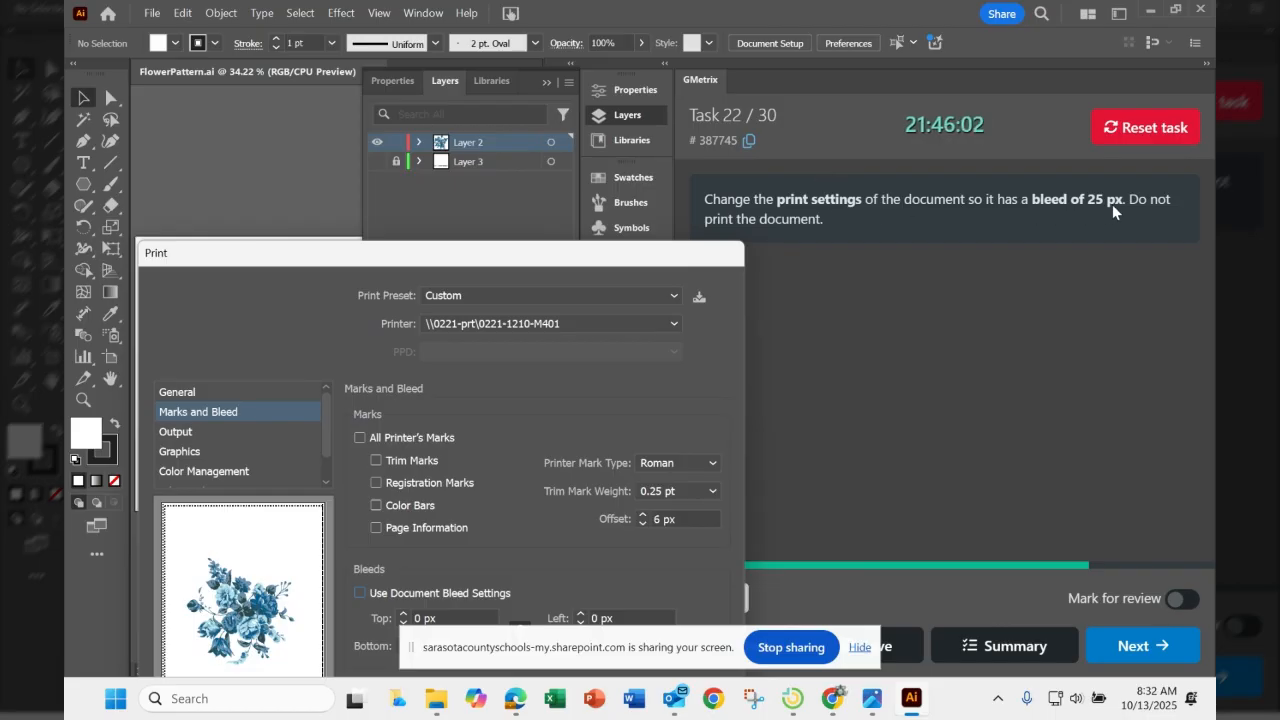
{"action": "left_click_drag", "start_coordinate": [506, 256], "coordinate": [587, 16]}
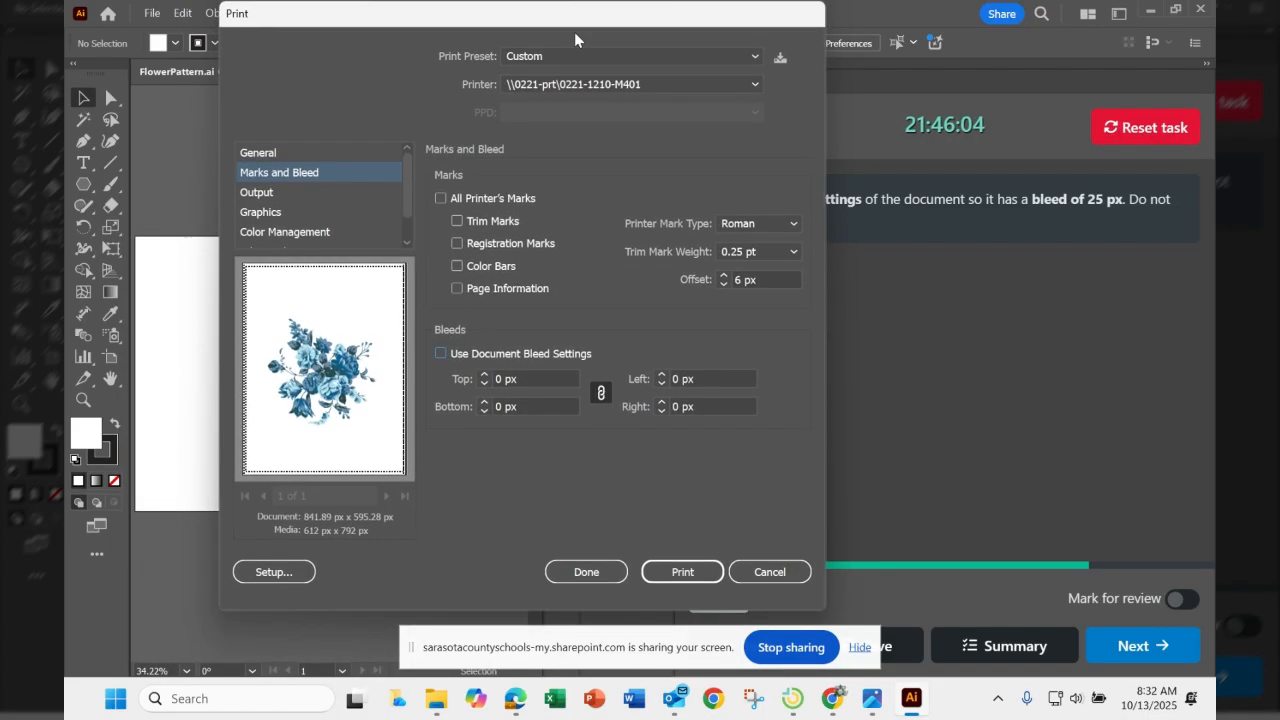
{"action": "left_click_drag", "start_coordinate": [504, 379], "coordinate": [491, 379]}
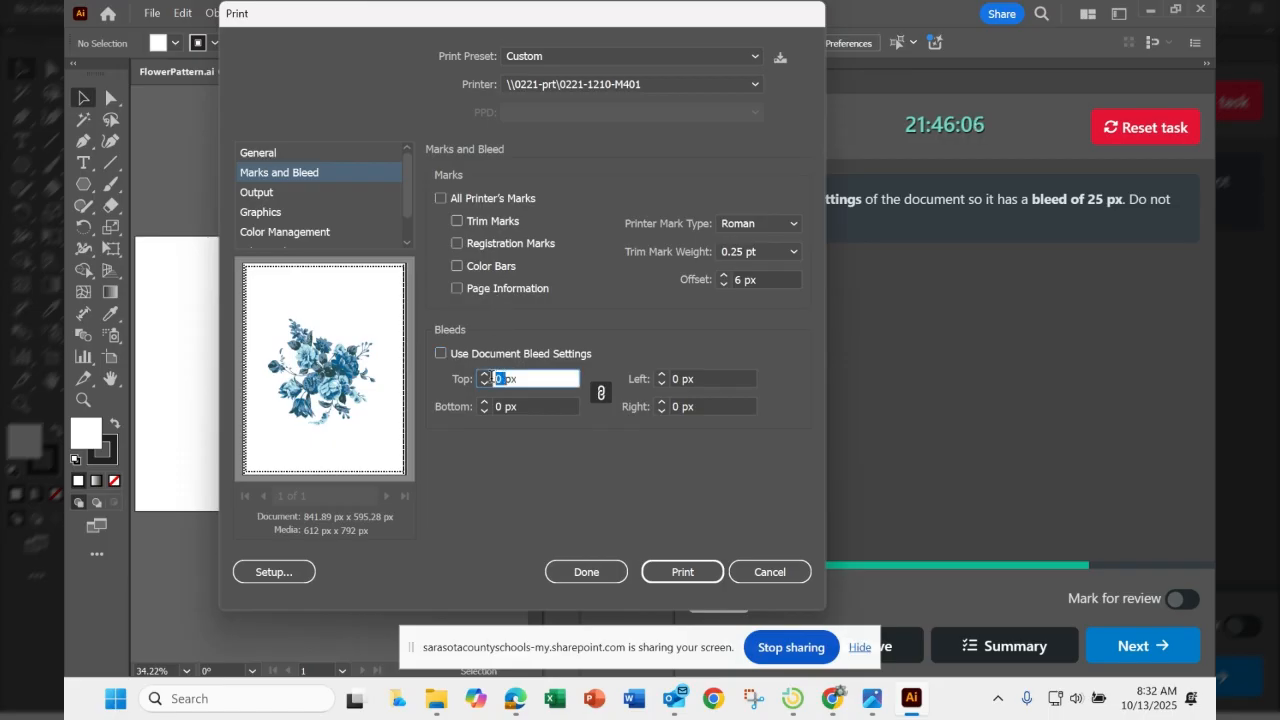
{"action": "type", "text": "25"}
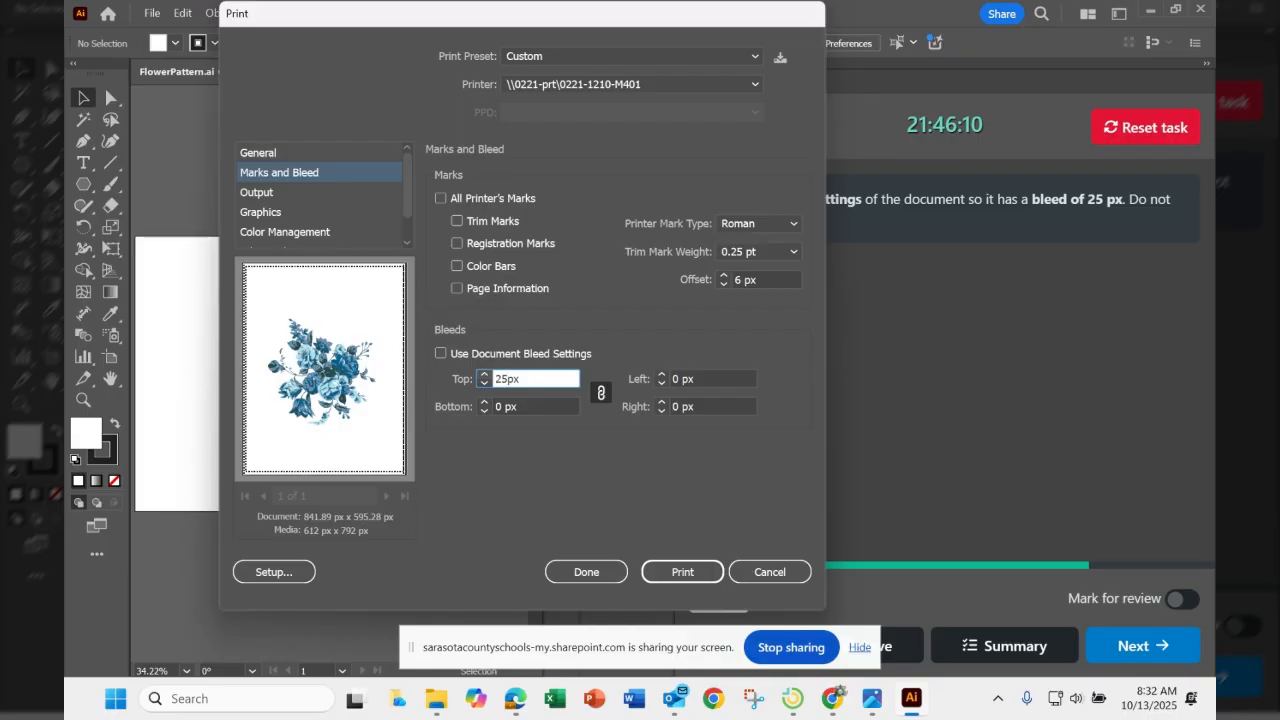
{"action": "key", "text": "Return"}
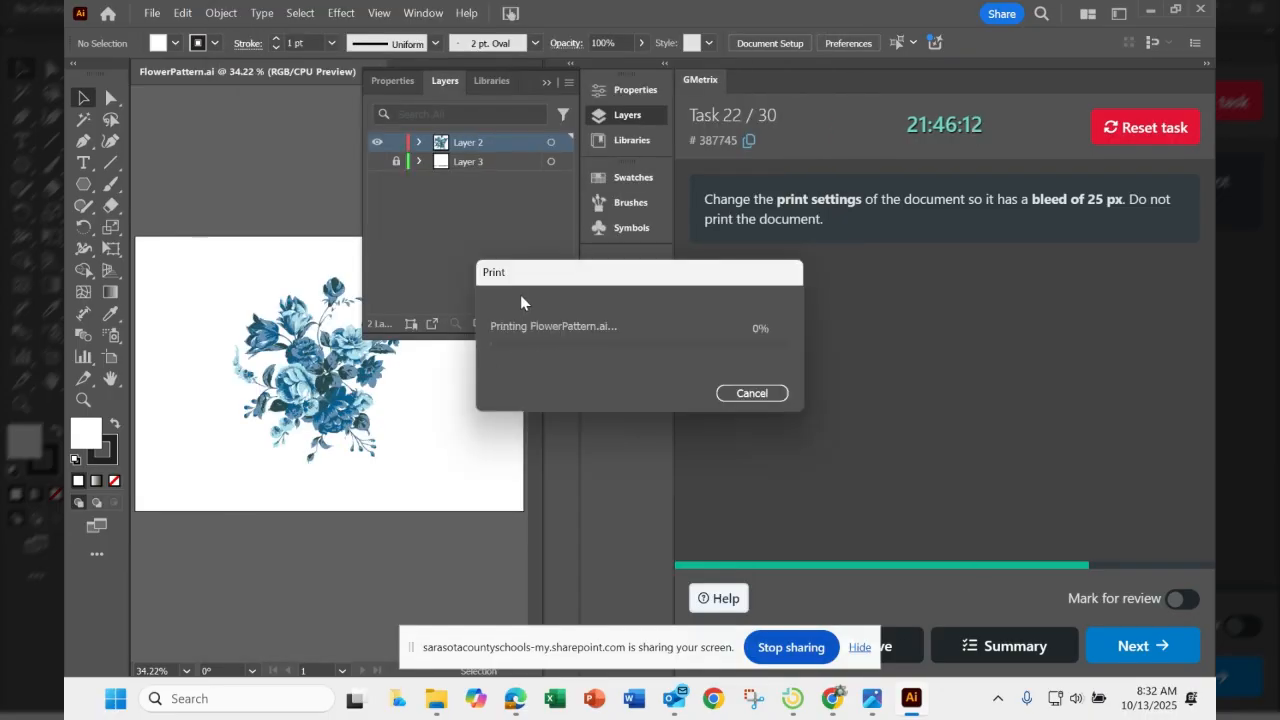
Step: Review the bleed in the print settings and keep it without printing, and submit the task to continue to task 23
{"action": "left_click", "coordinate": [151, 14]}
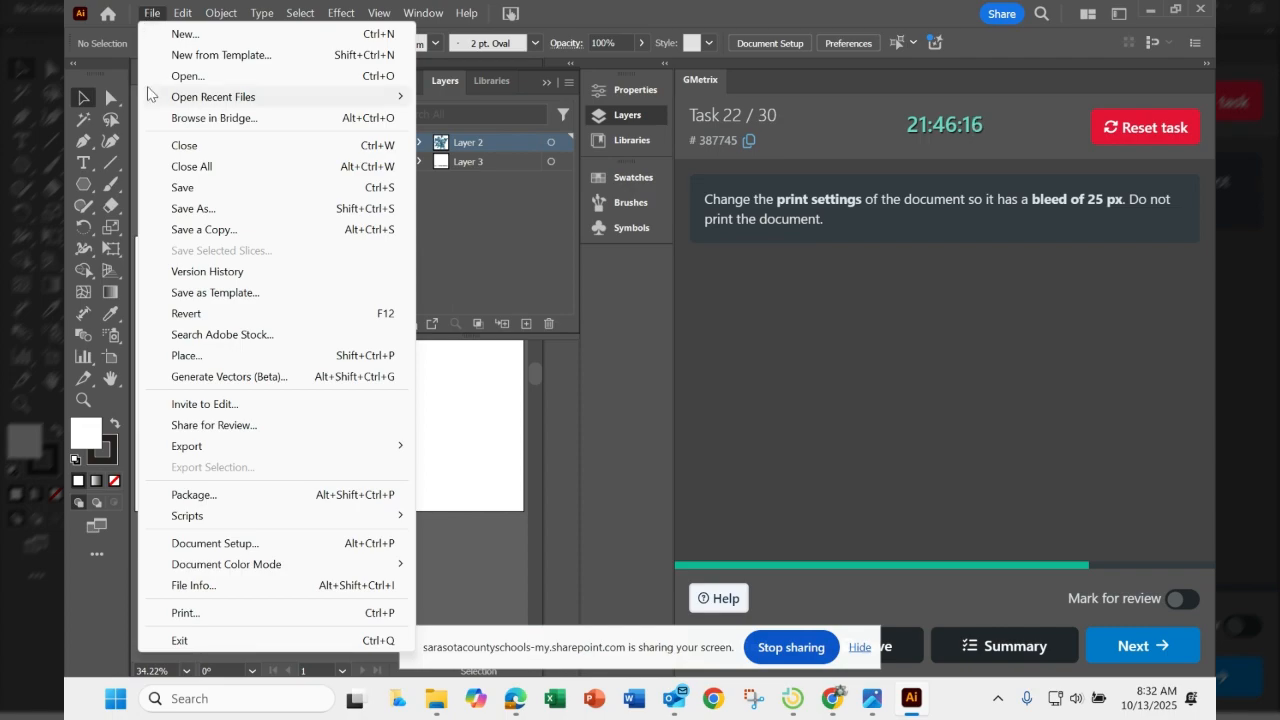
{"action": "left_click", "coordinate": [198, 617]}
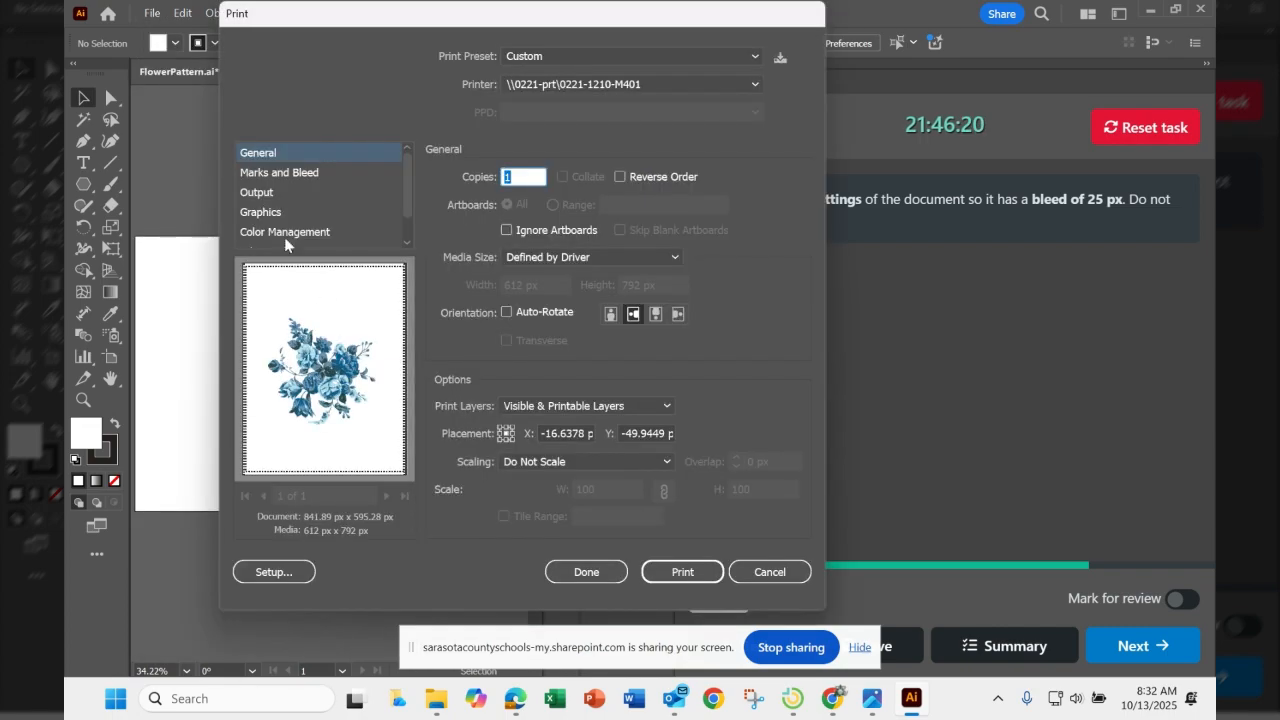
{"action": "left_click", "coordinate": [290, 174]}
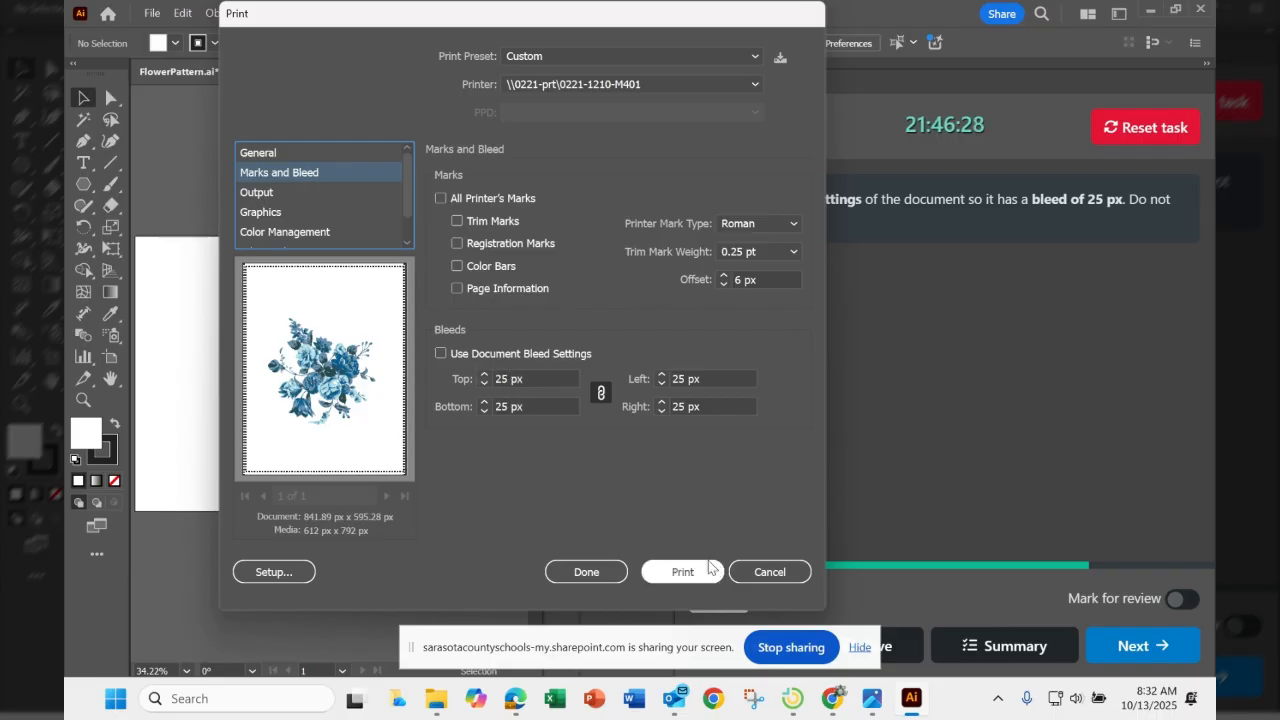
{"action": "left_click", "coordinate": [587, 575]}
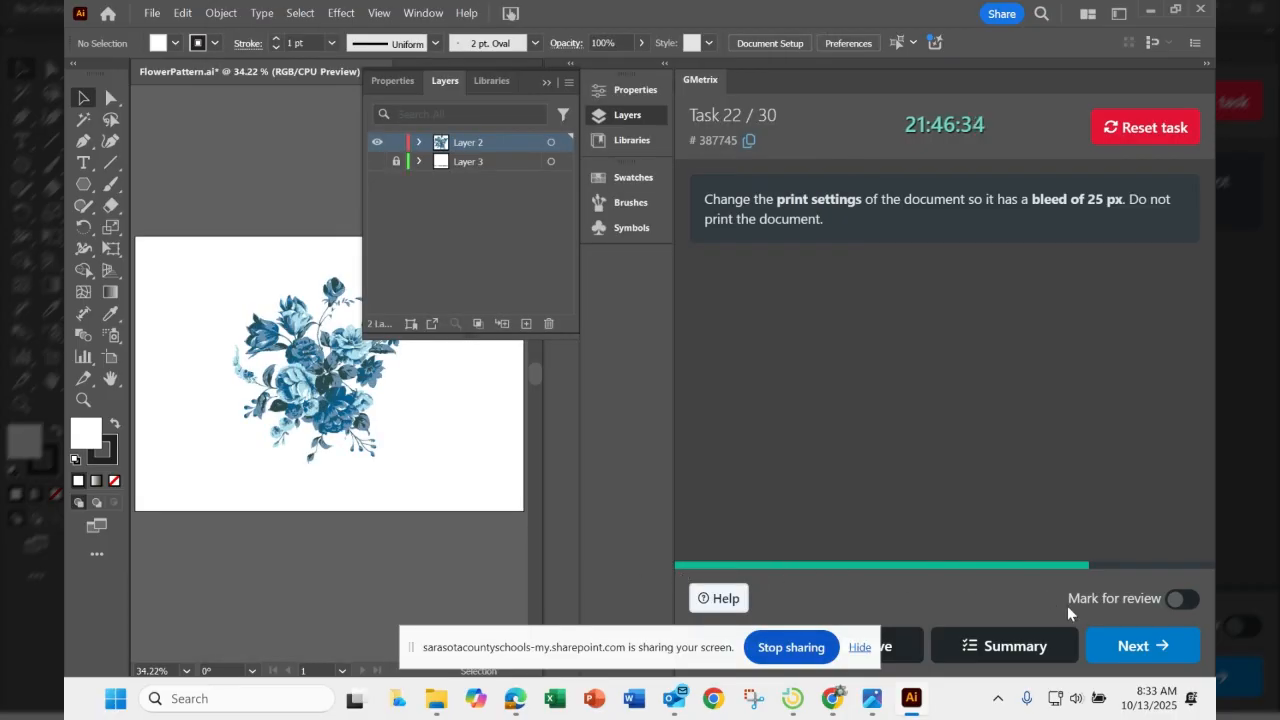
{"action": "left_click", "coordinate": [1139, 648]}
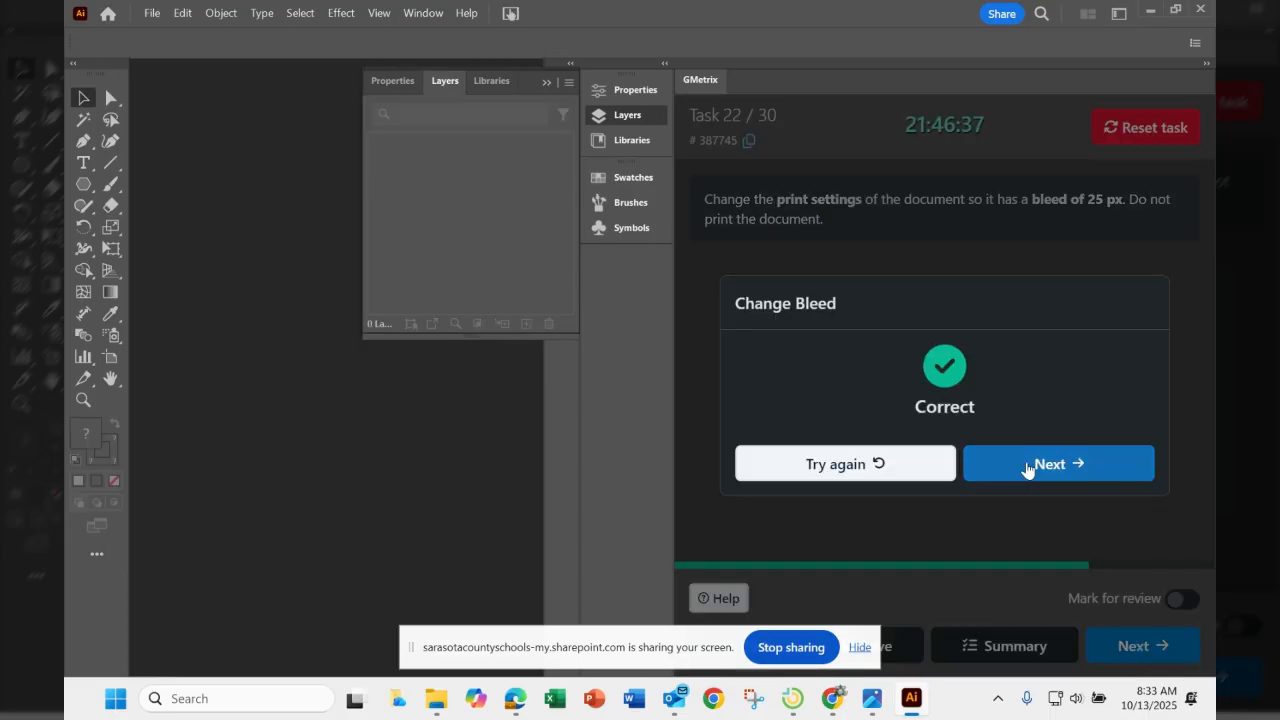
{"action": "left_click", "coordinate": [1027, 465]}
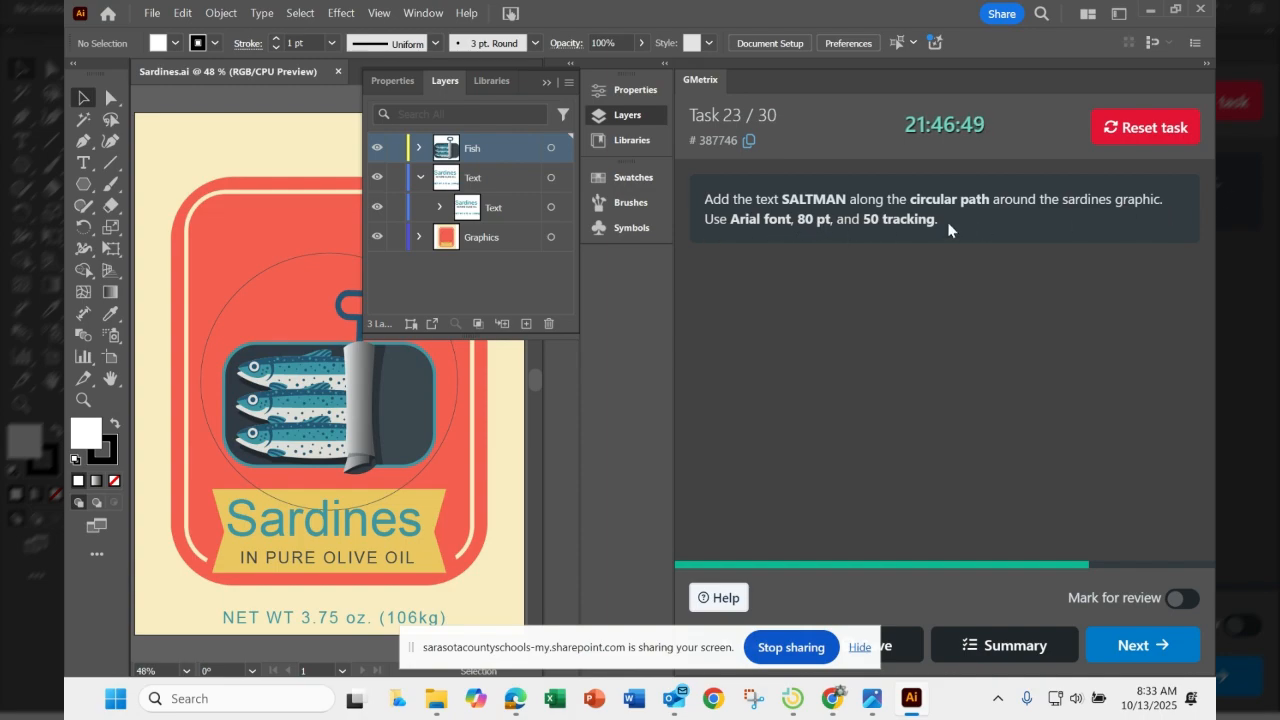
Step: Add the text SALTMAN along the circular path around the sardines graphic with the Type on a Path tool
{"action": "left_click", "coordinate": [547, 81]}
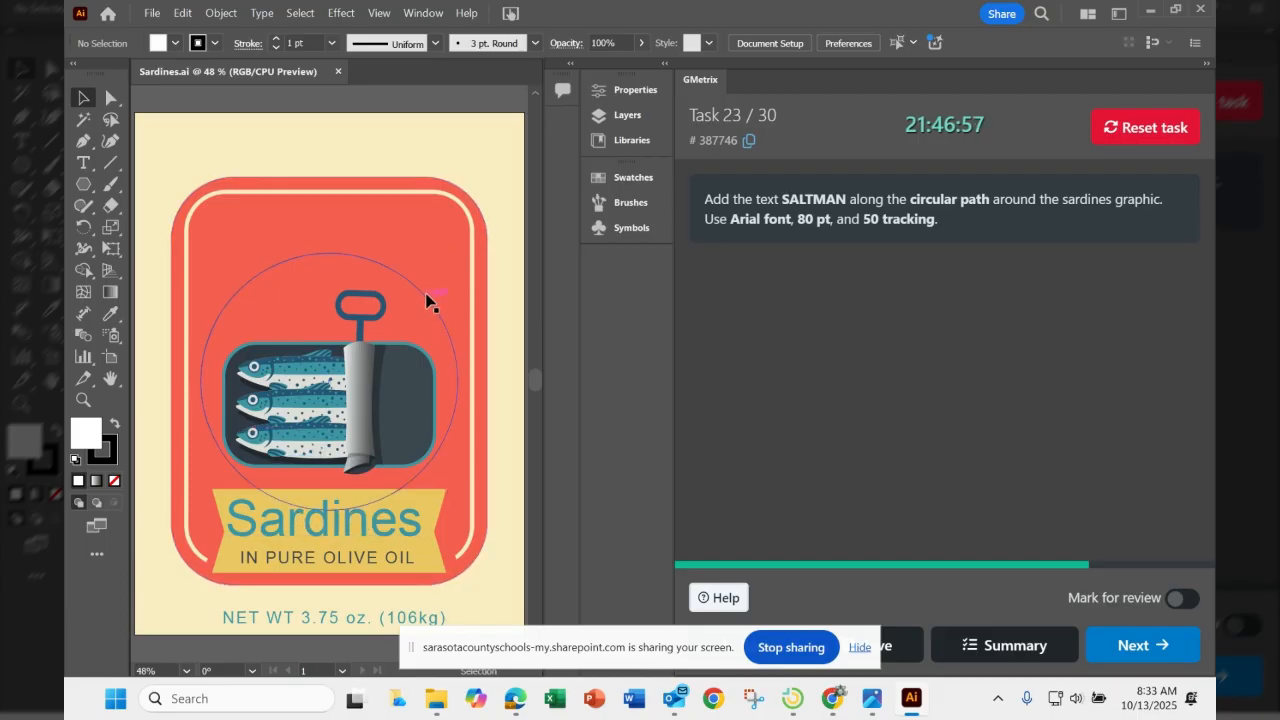
{"action": "left_click", "coordinate": [87, 166]}
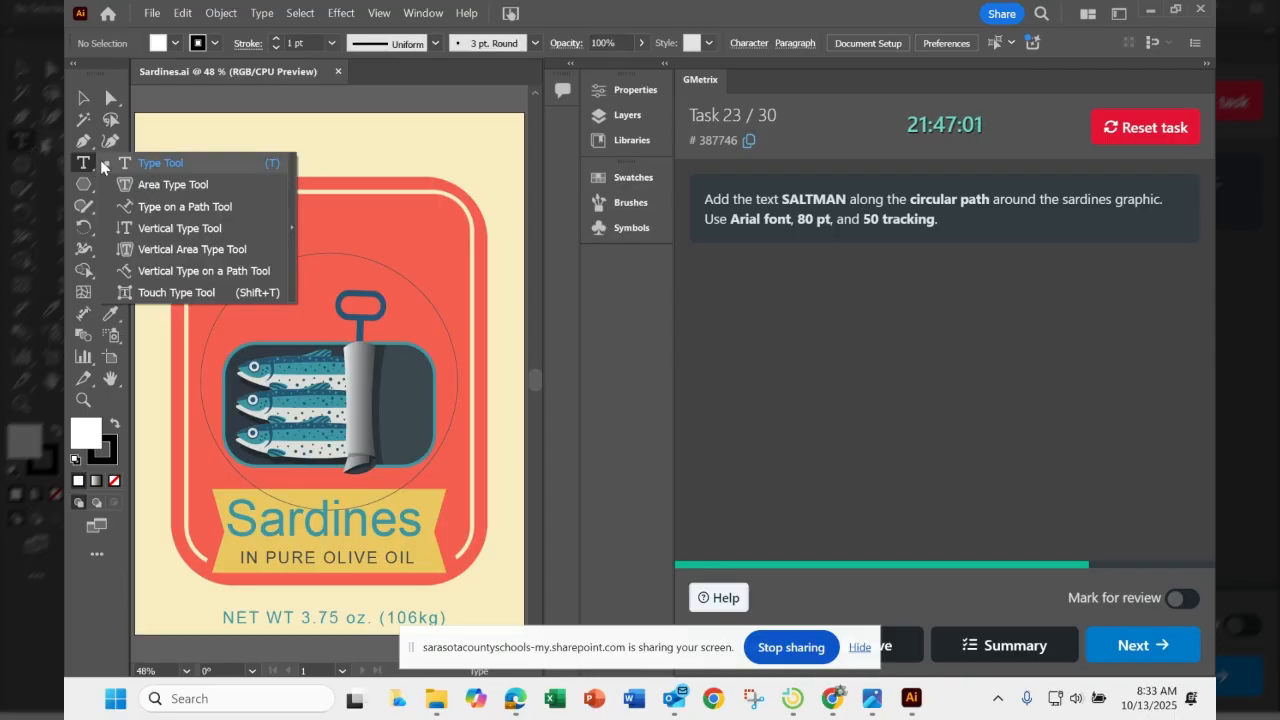
{"action": "left_click", "coordinate": [231, 208]}
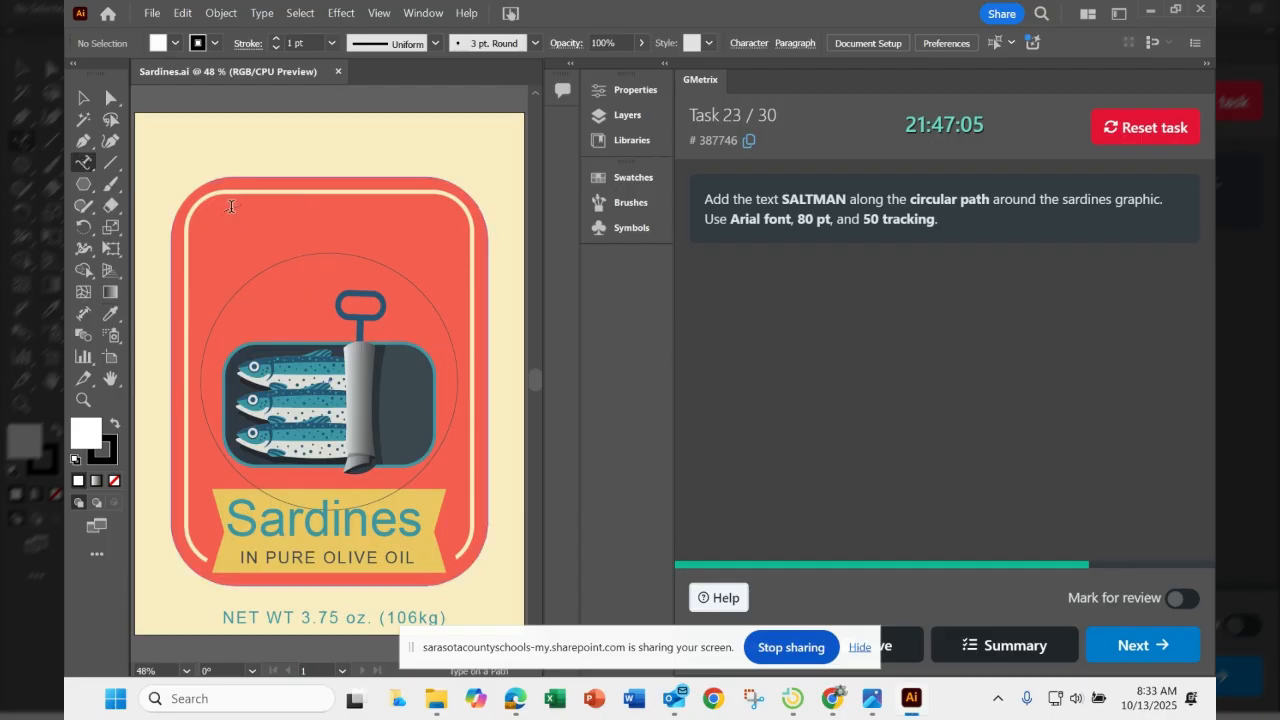
{"action": "left_click", "coordinate": [235, 290]}
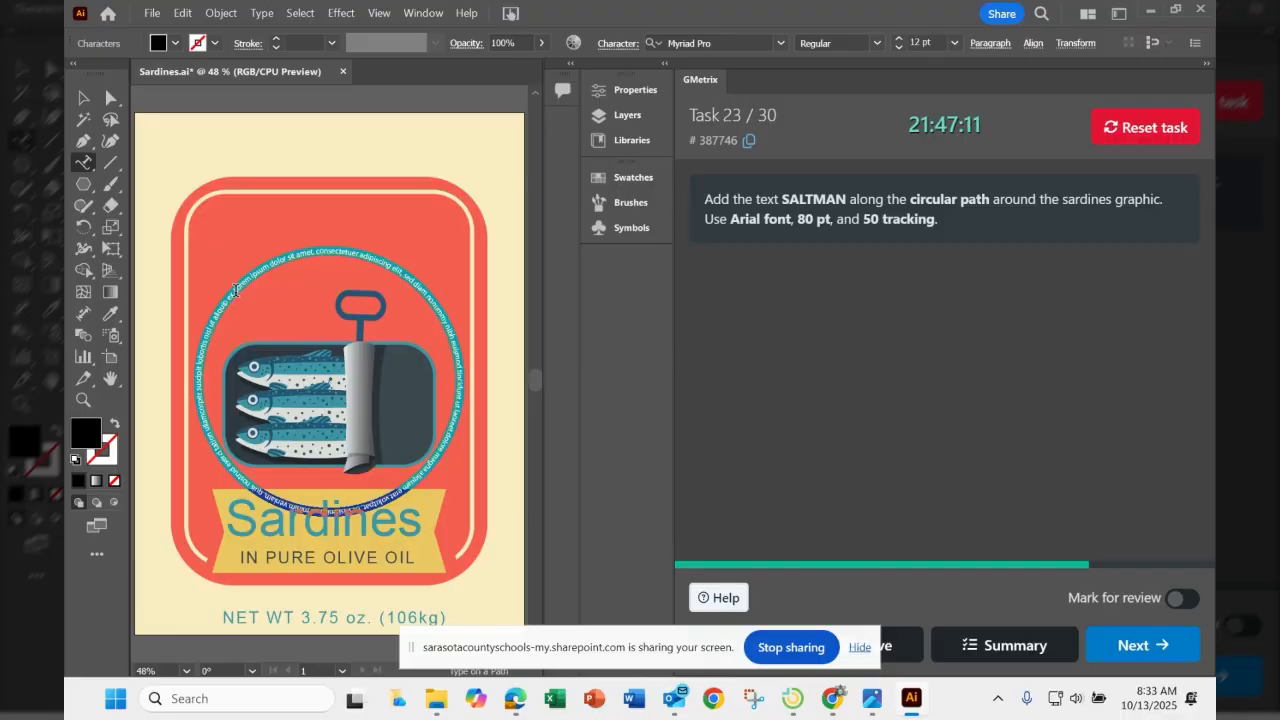
{"action": "key", "text": "BackSpace"}
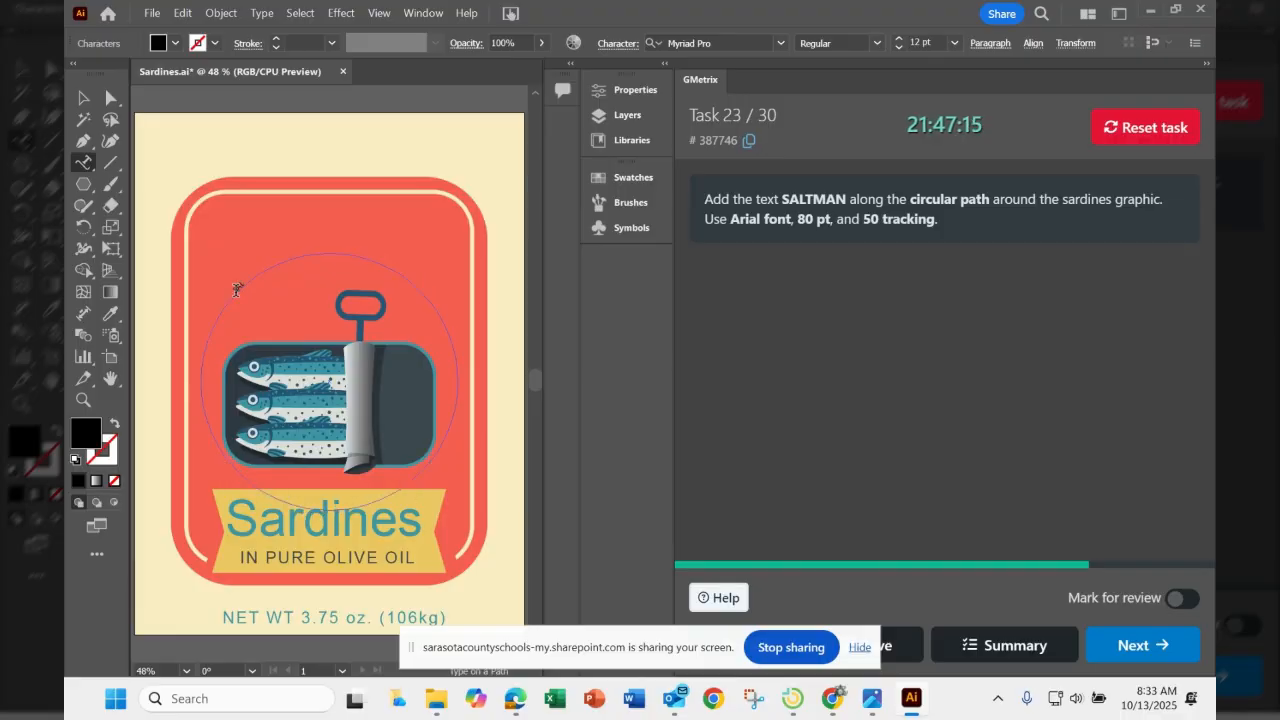
{"action": "type", "text": "SALTMAN"}
Step: Select the SALTMAN text on the circular path and set its font size to 80 pt
{"action": "double_click", "coordinate": [233, 286]}
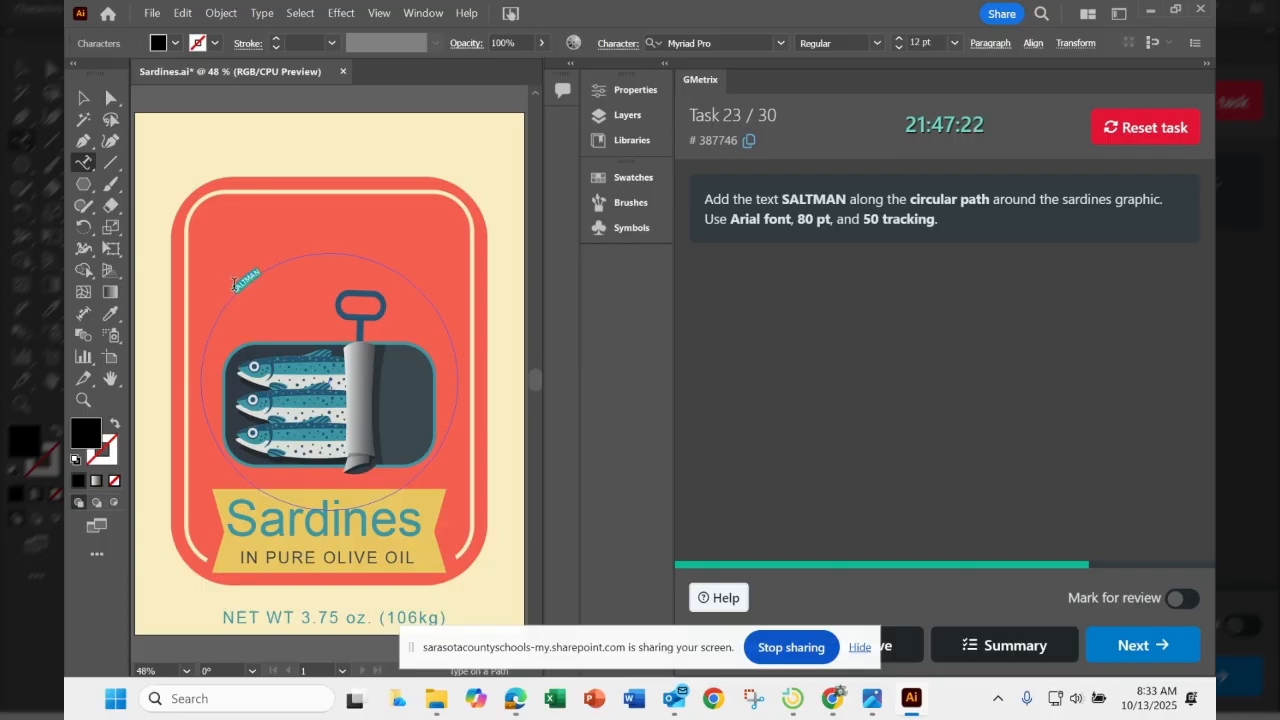
{"action": "left_click", "coordinate": [626, 90]}
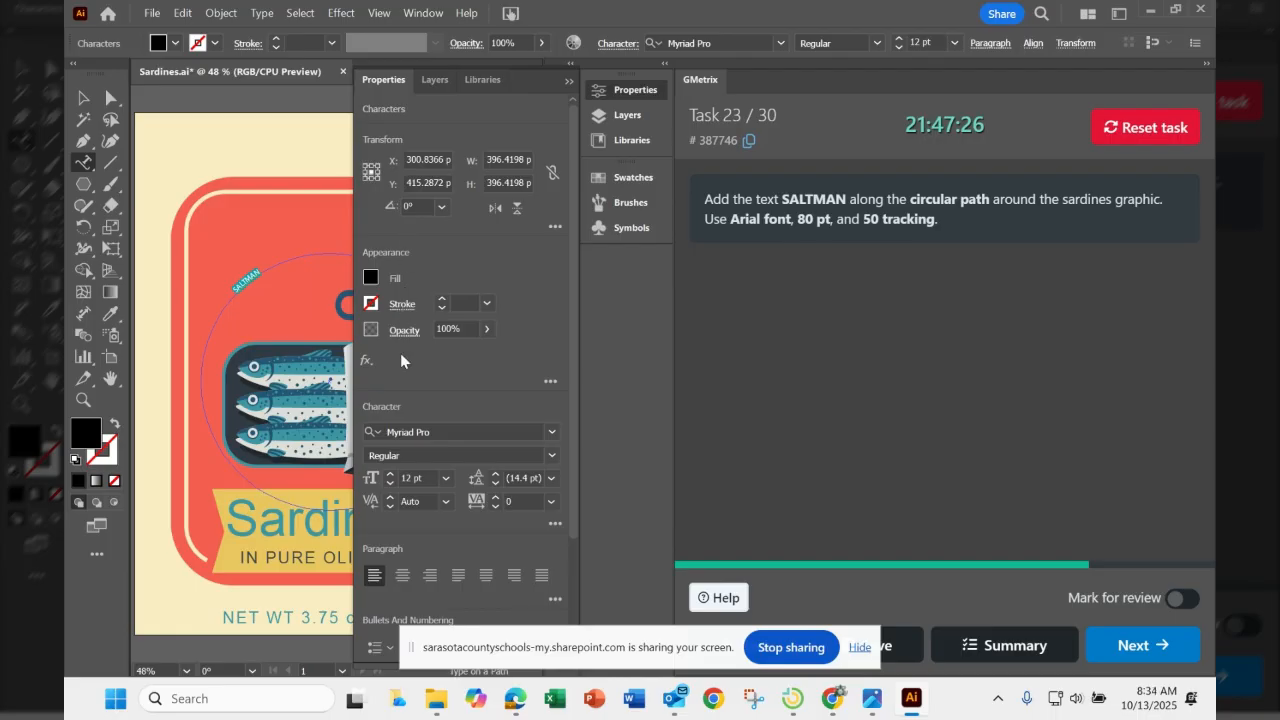
{"action": "double_click", "coordinate": [403, 478]}
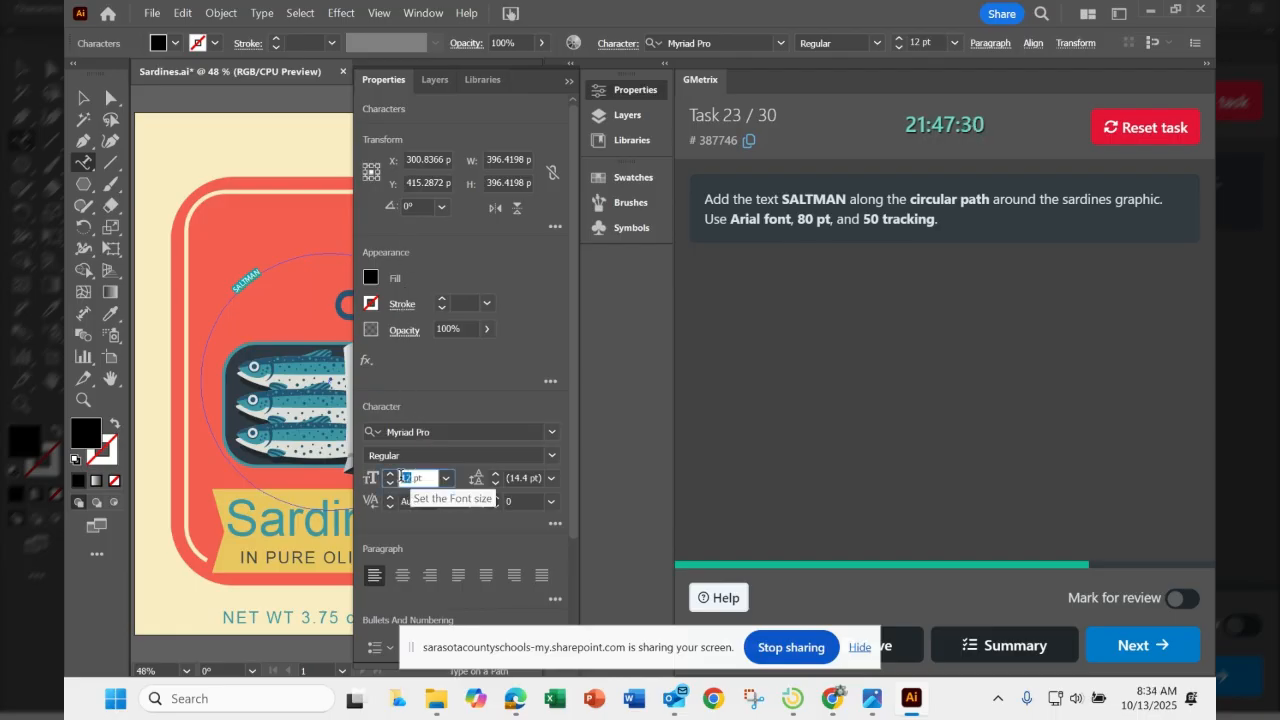
{"action": "type", "text": "80"}
{"action": "key", "text": "Return"}
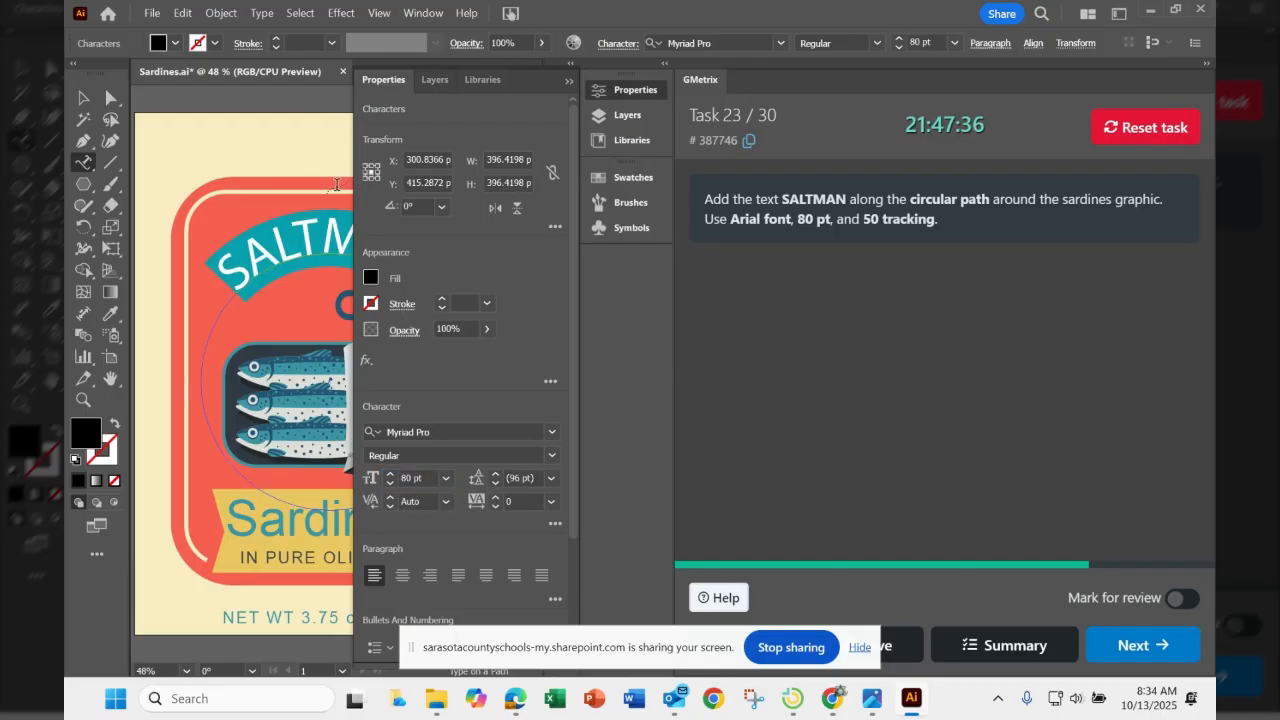
Step: Change the SALTMAN text's font to Arial with the Regular style
{"action": "left_click", "coordinate": [535, 432]}
{"action": "type", "text": "ARIAL"}
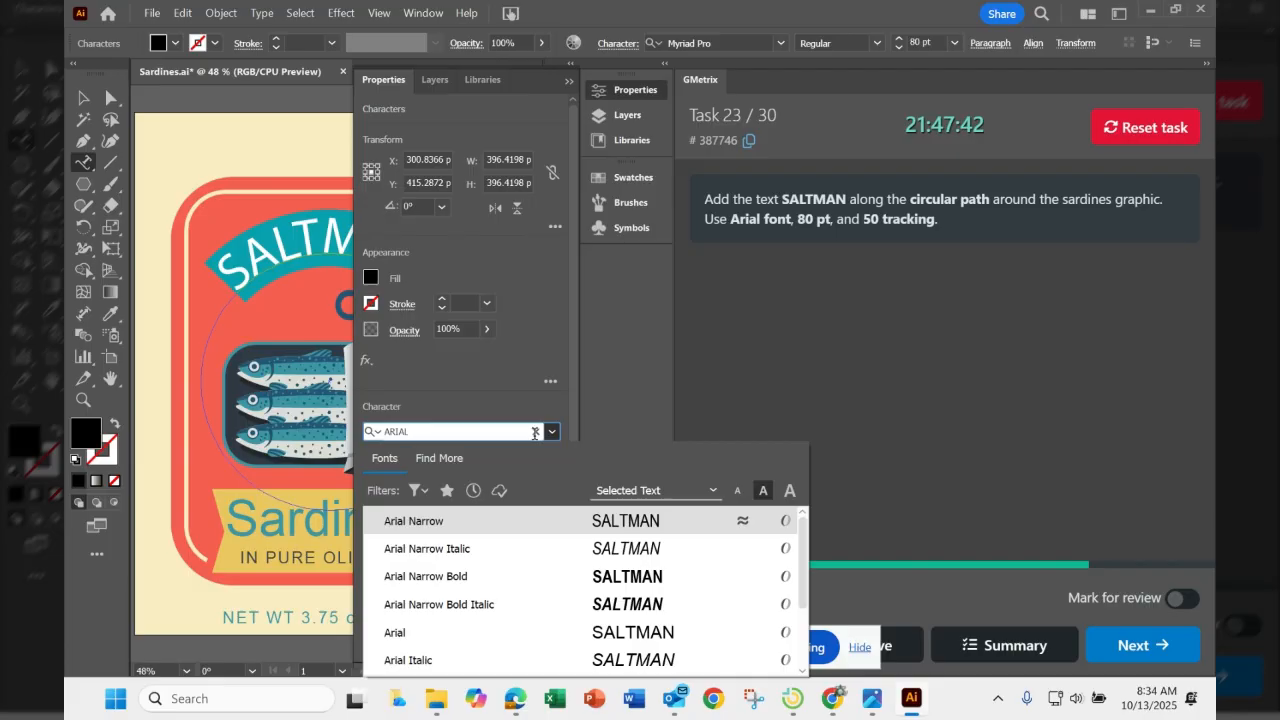
{"action": "key", "text": "Return"}
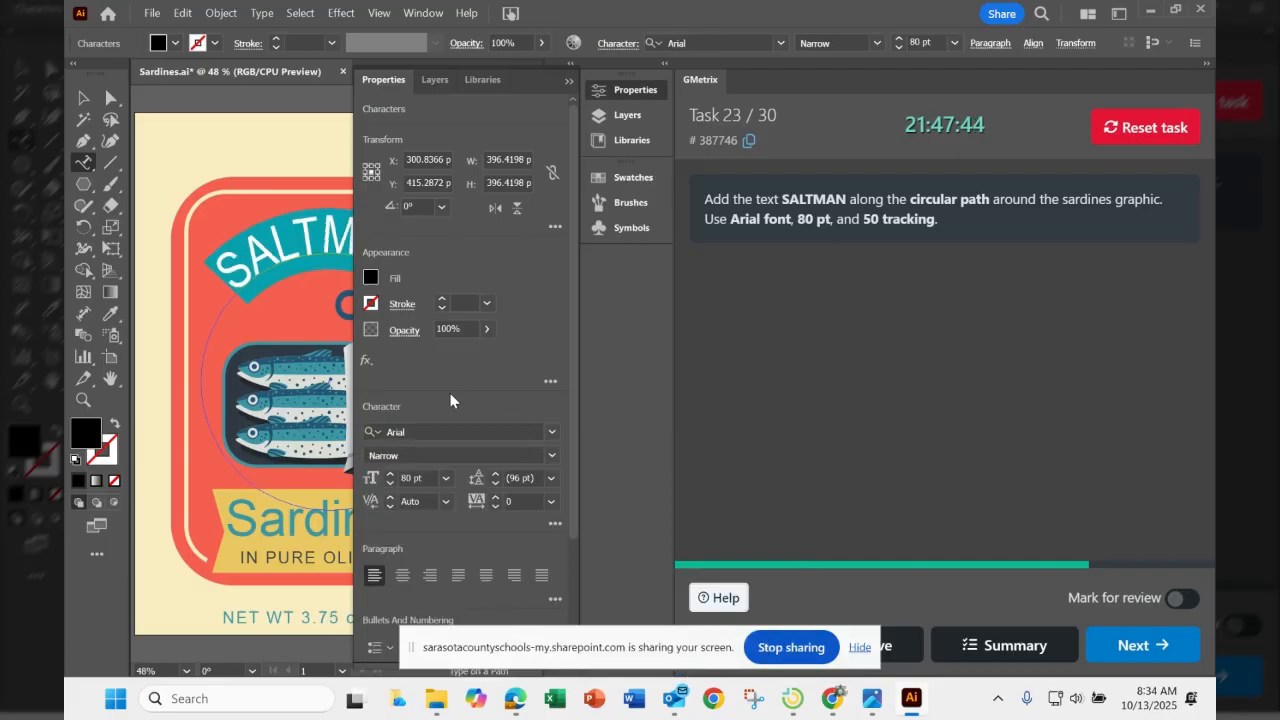
{"action": "left_click", "coordinate": [552, 456]}
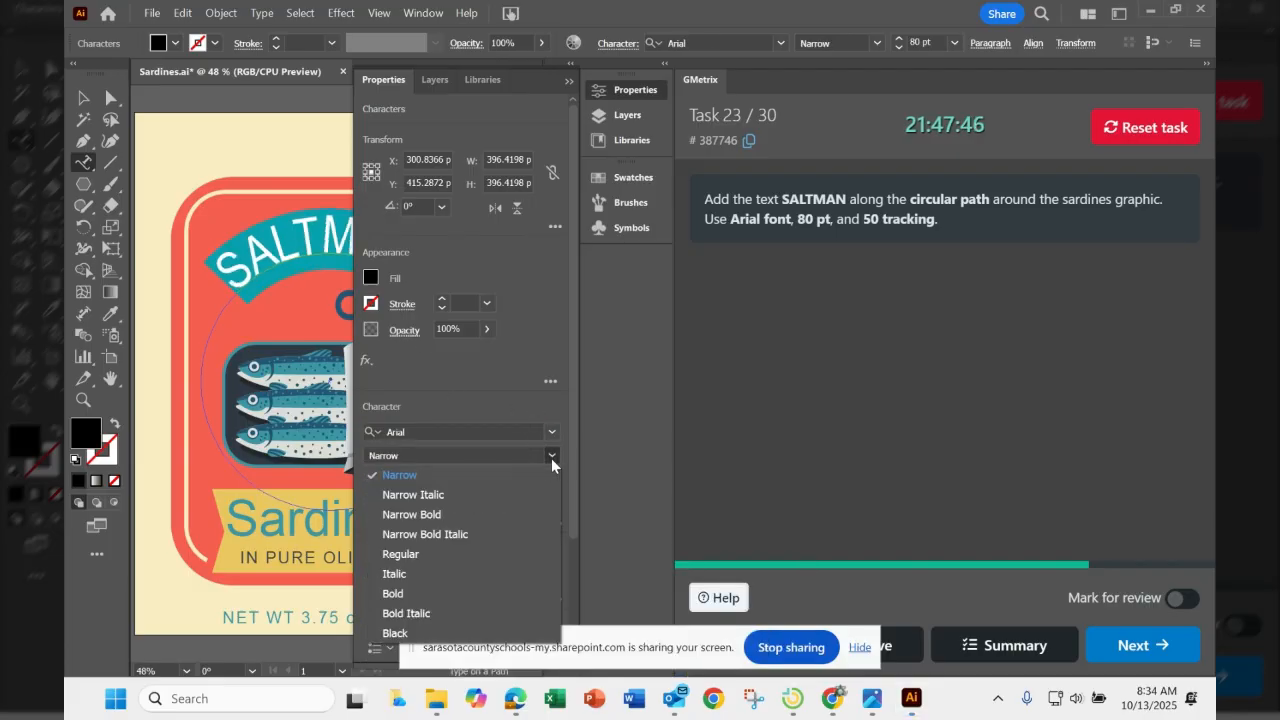
{"action": "left_click", "coordinate": [415, 556]}
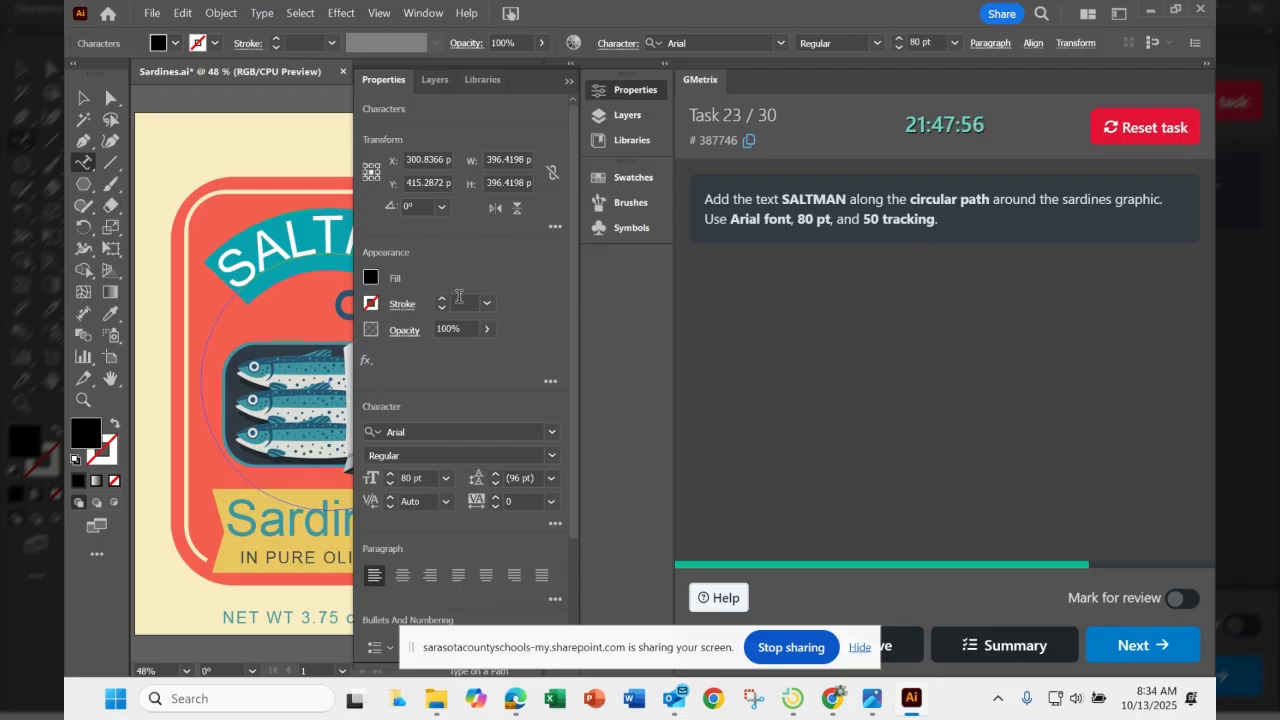
Step: Set the SALTMAN text's tracking to 50, and submit task 23 for checking
{"action": "left_click", "coordinate": [478, 505]}
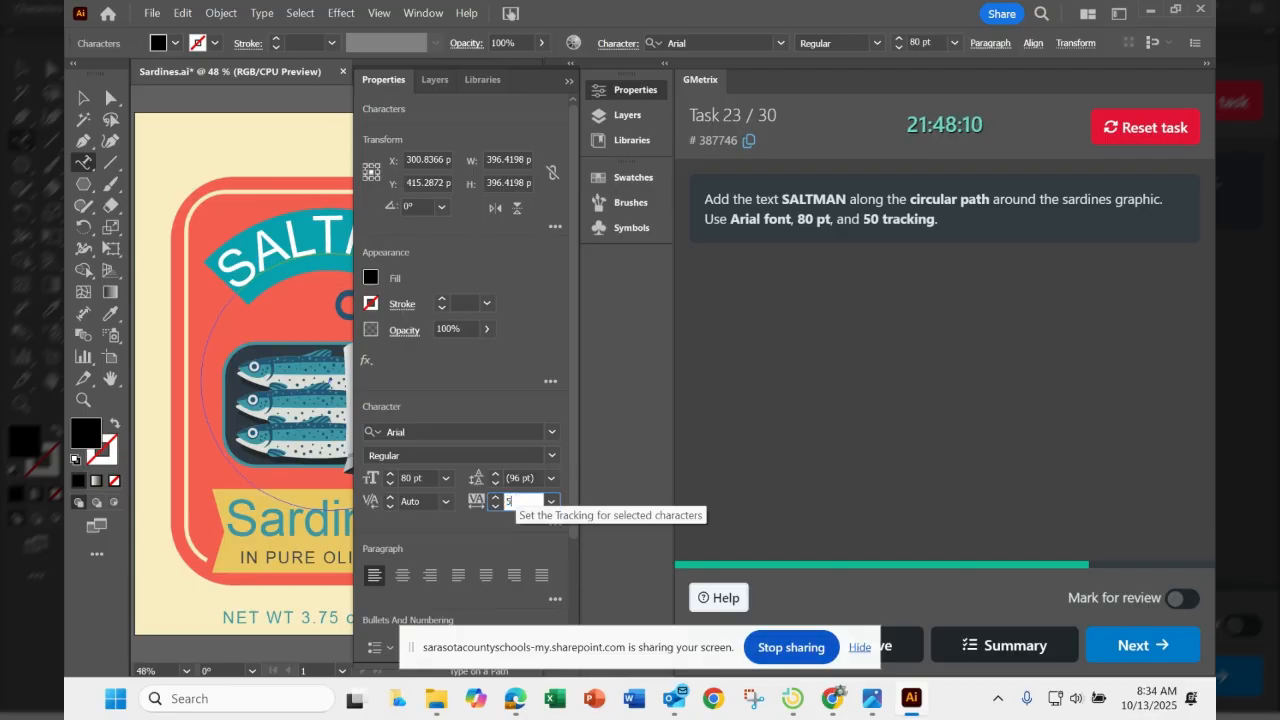
{"action": "type", "text": "0"}
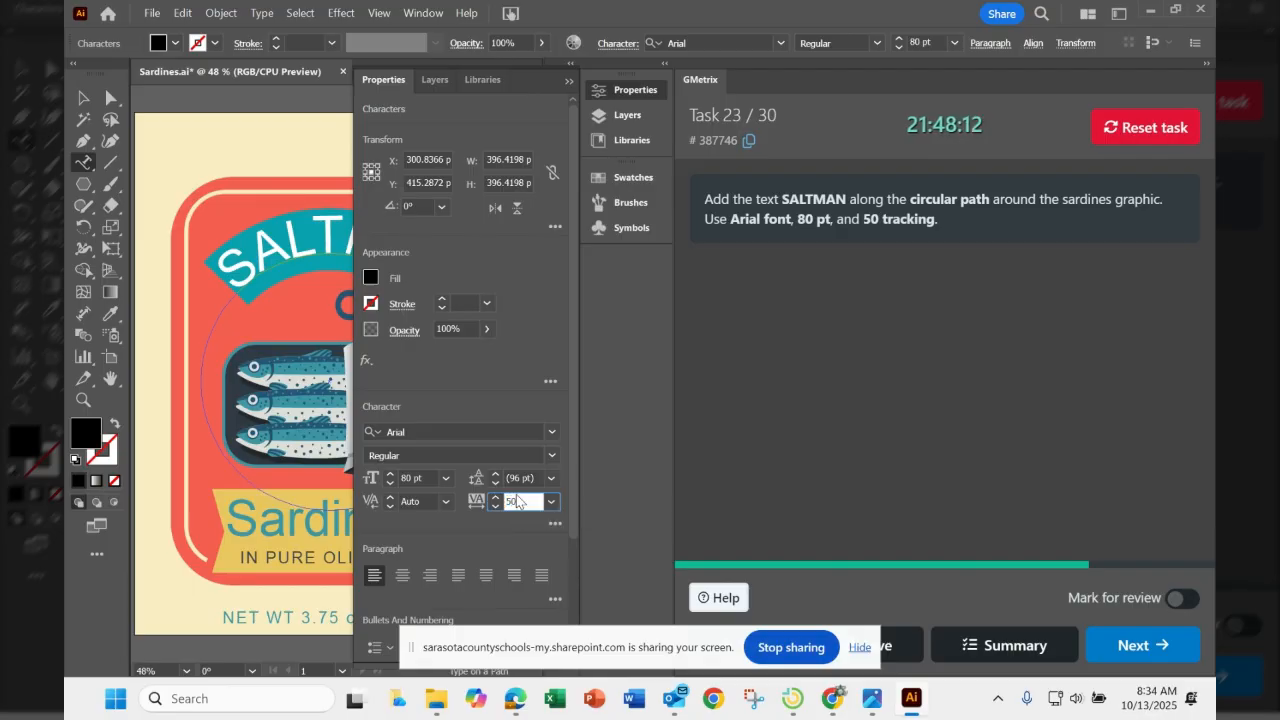
{"action": "key", "text": "Return"}
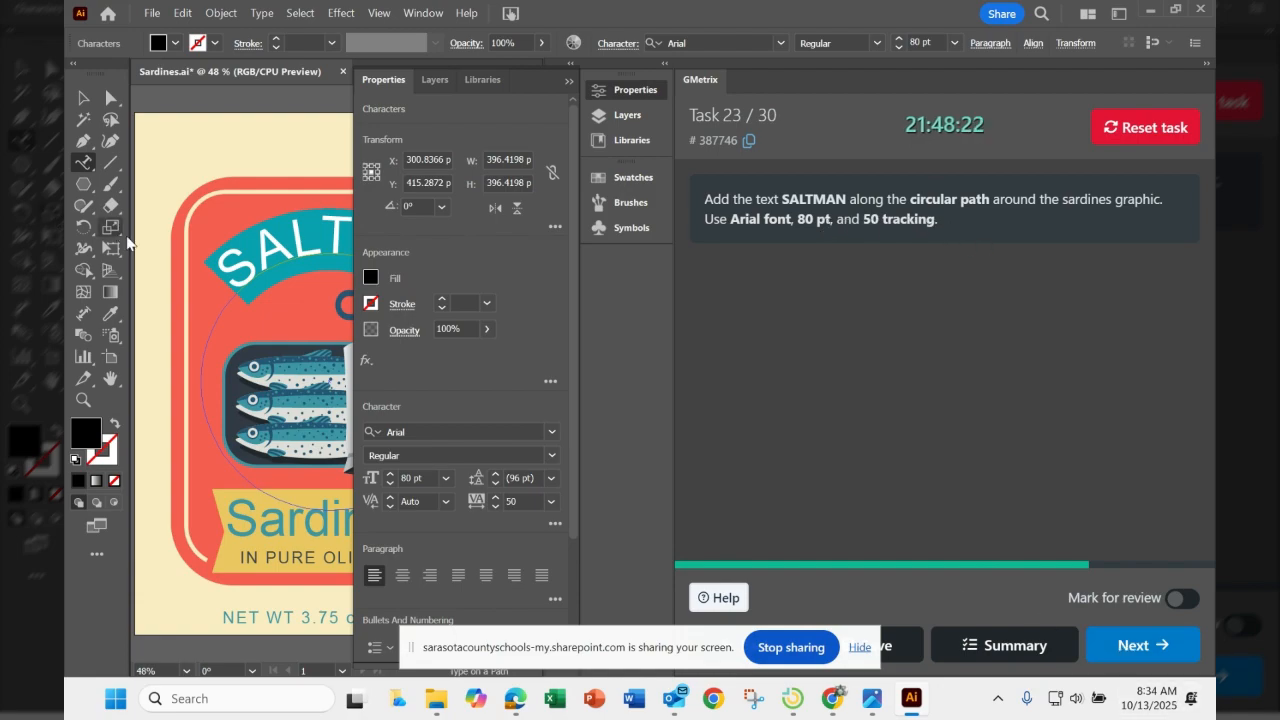
{"action": "left_click", "coordinate": [83, 97]}
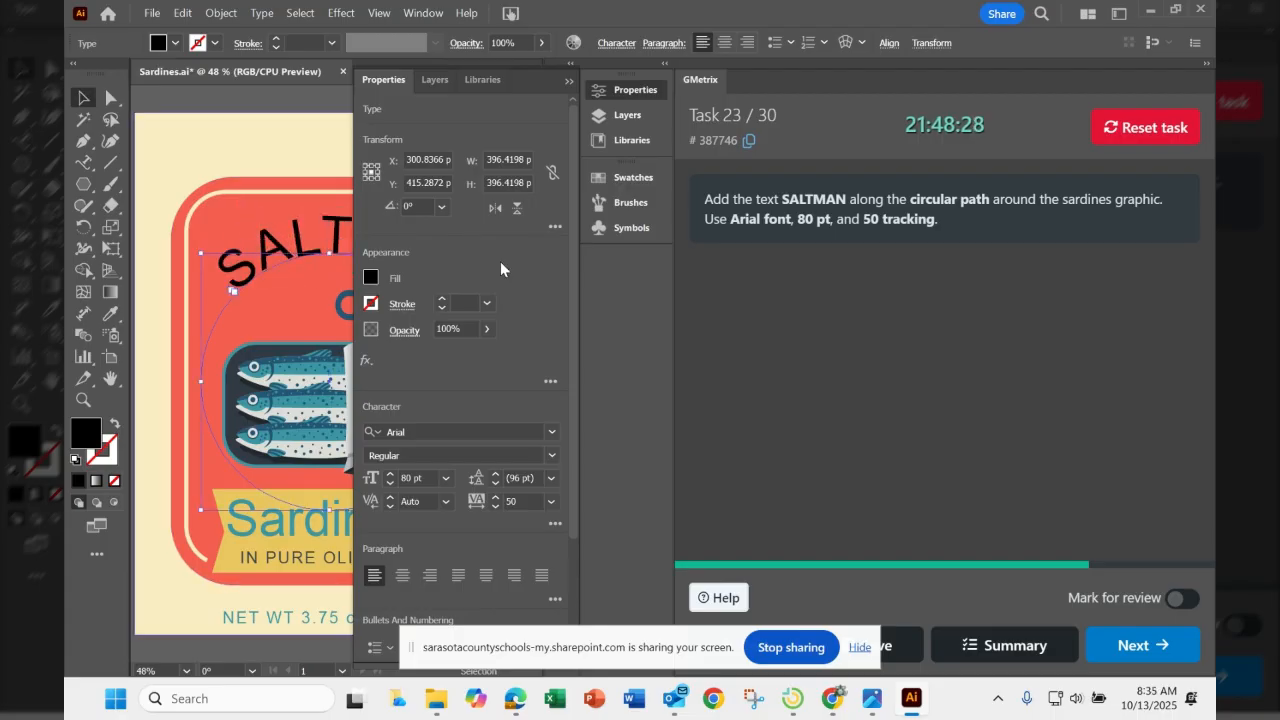
{"action": "left_click", "coordinate": [1152, 646]}
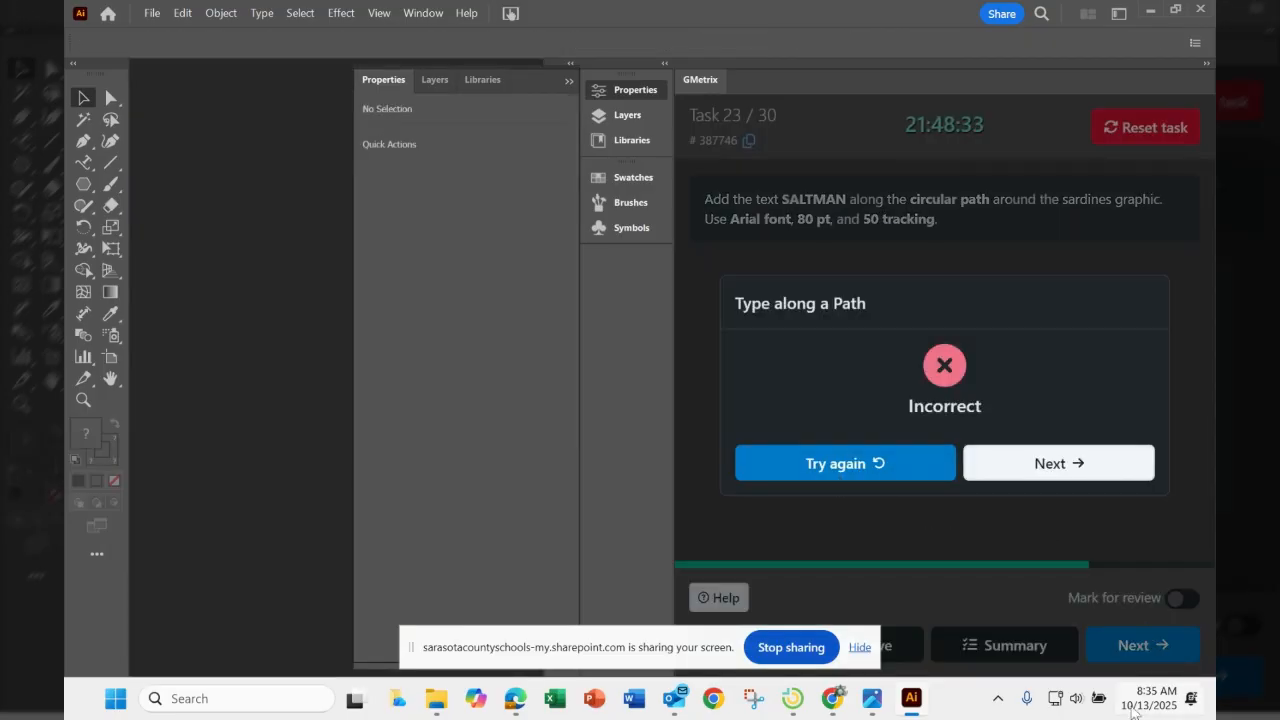
Step: Choose to try task 23 again and reset it to its starting state
{"action": "left_click", "coordinate": [838, 466]}
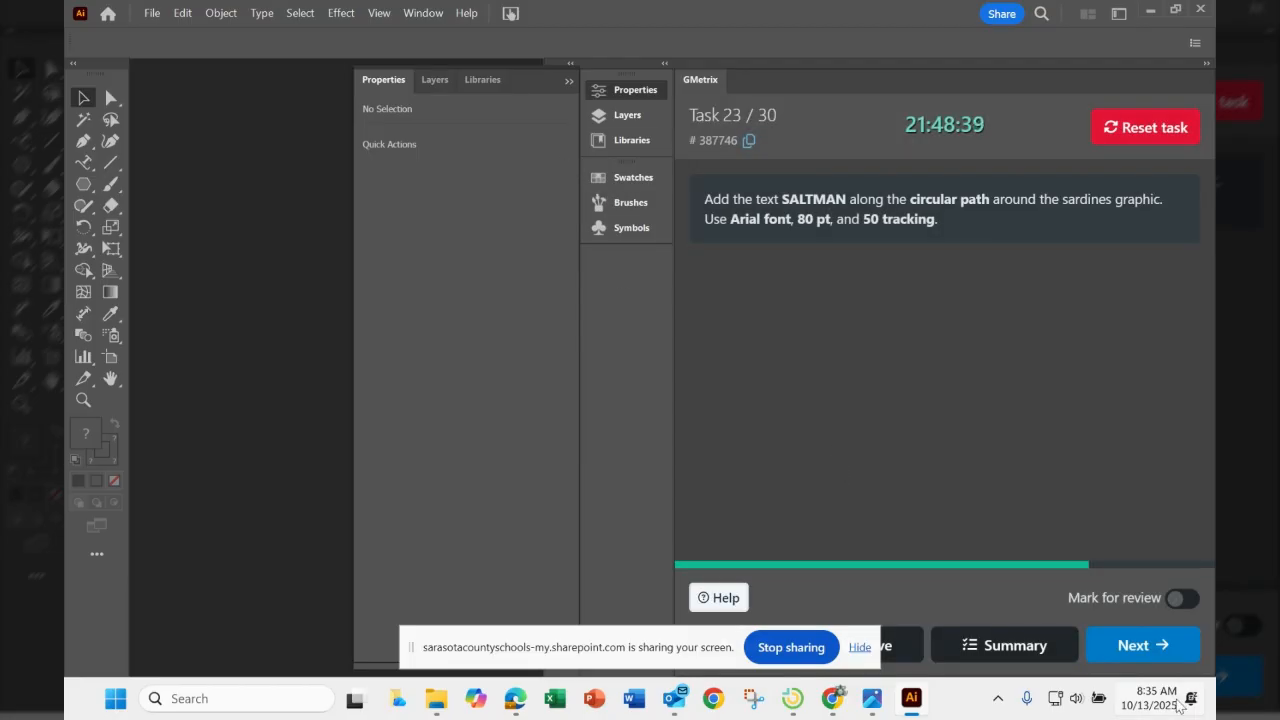
{"action": "left_click", "coordinate": [1160, 140]}
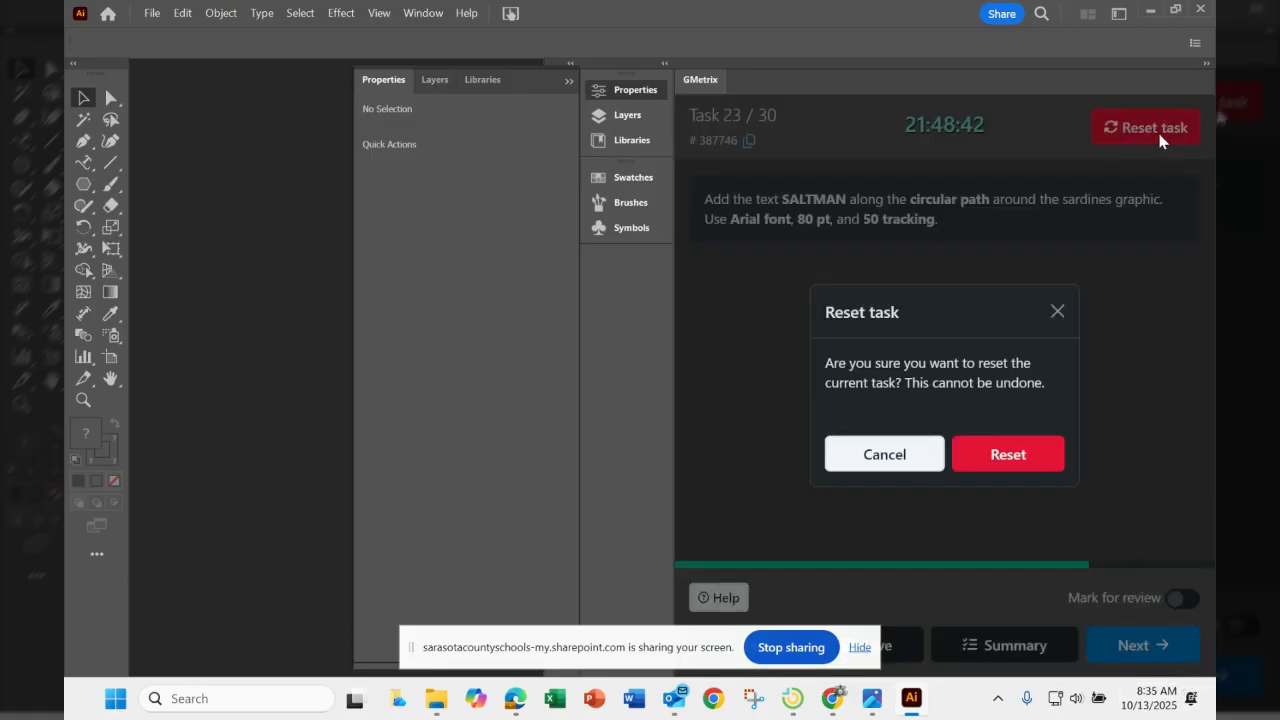
{"action": "left_click", "coordinate": [1018, 458]}
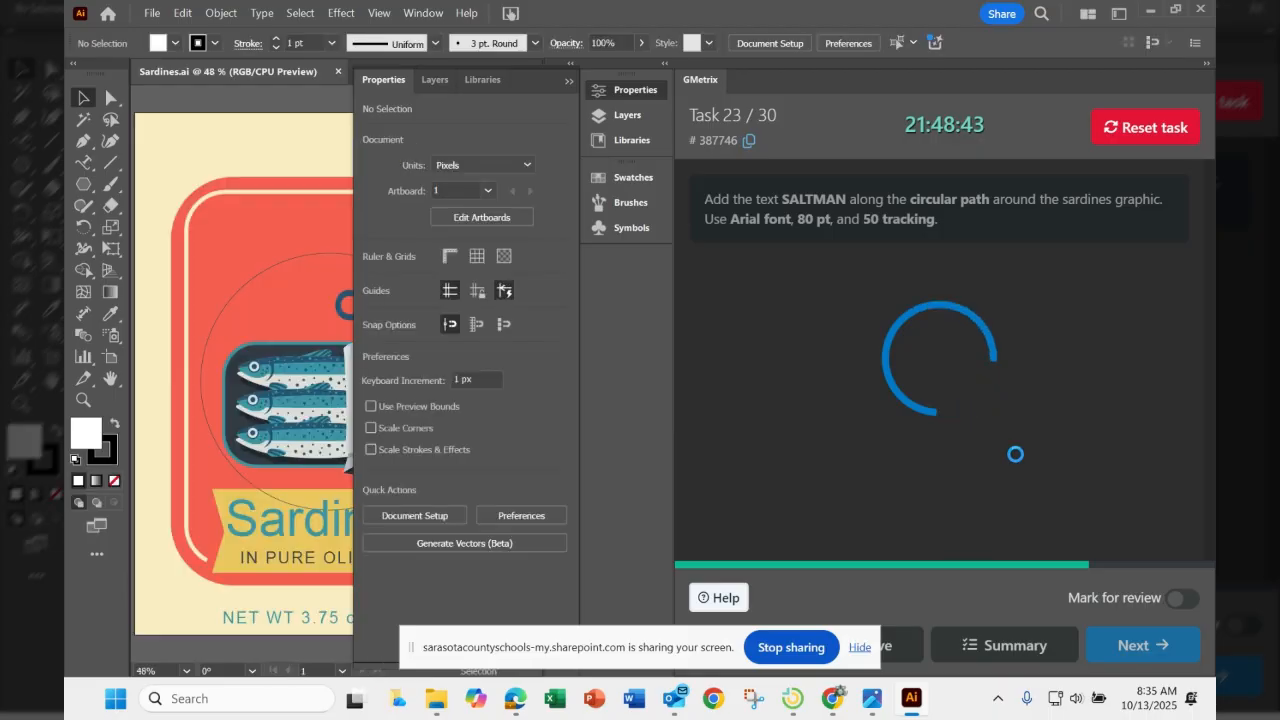
Step: Add SALTMAN along the circular path around the sardines again and set all of its text to 80 pt
{"action": "left_click", "coordinate": [84, 162]}
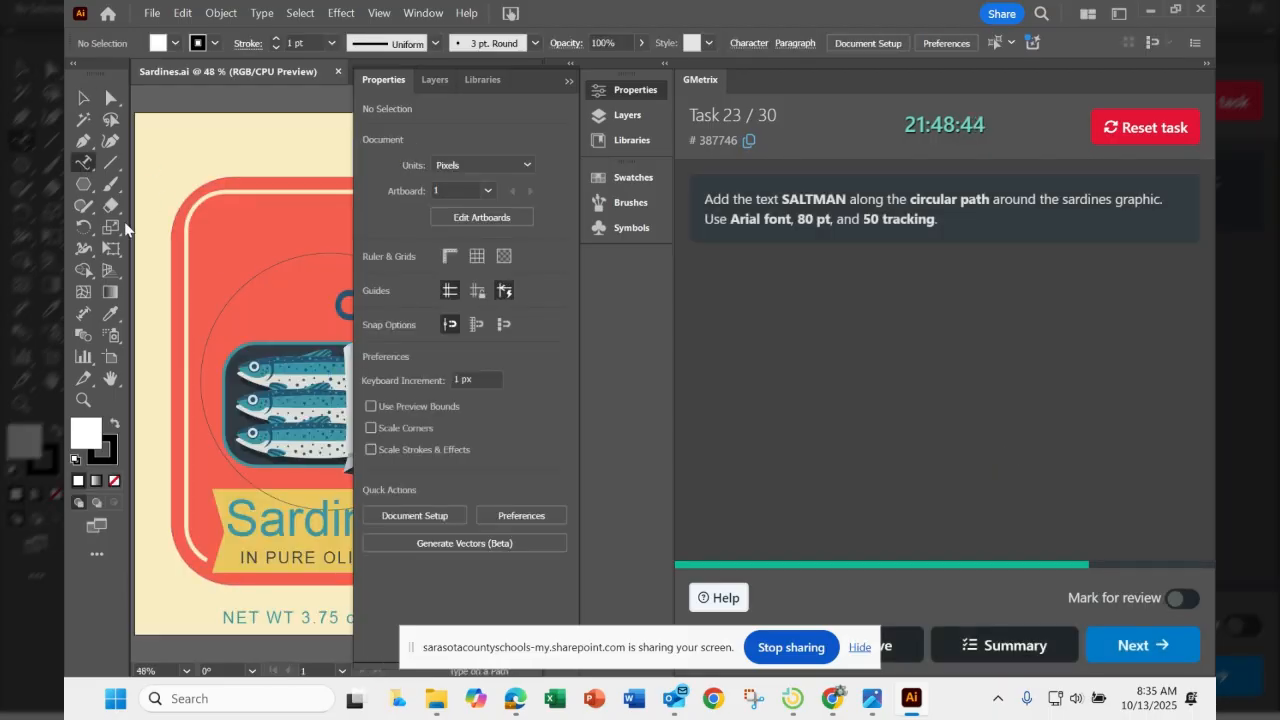
{"action": "left_click", "coordinate": [228, 301]}
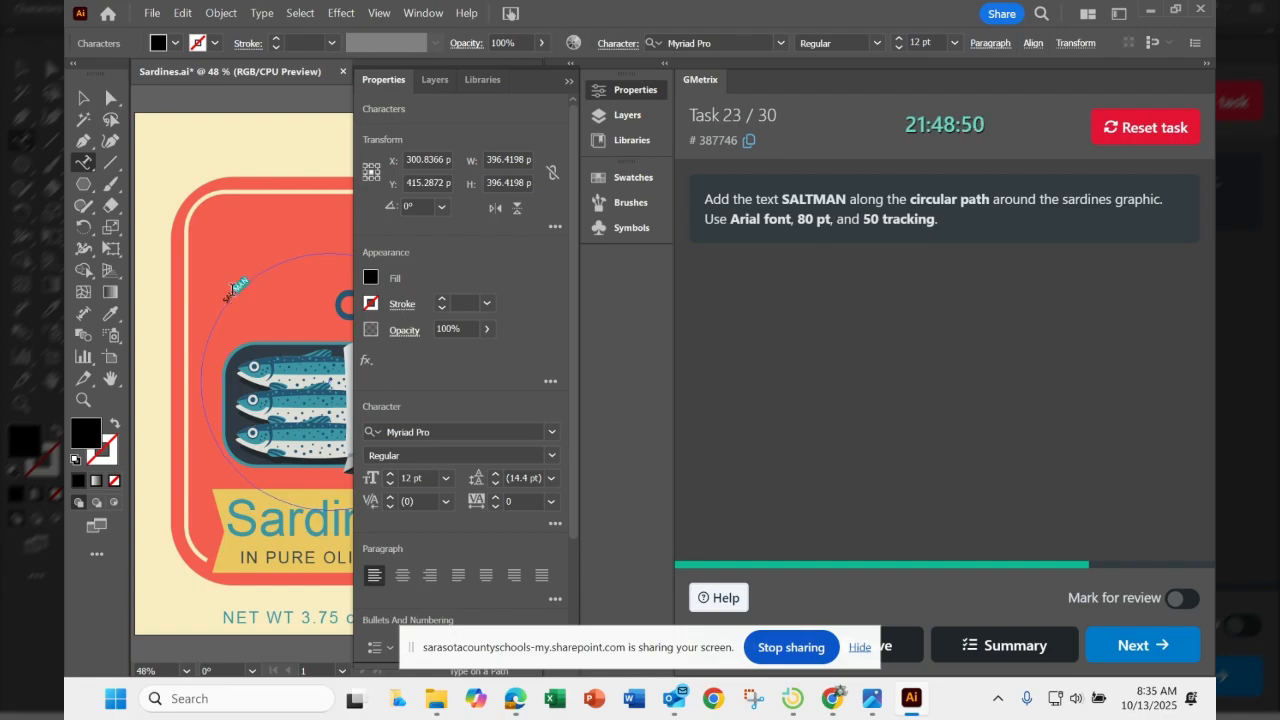
{"action": "key", "text": "ctrl+a"}
{"action": "left_click", "coordinate": [405, 478]}
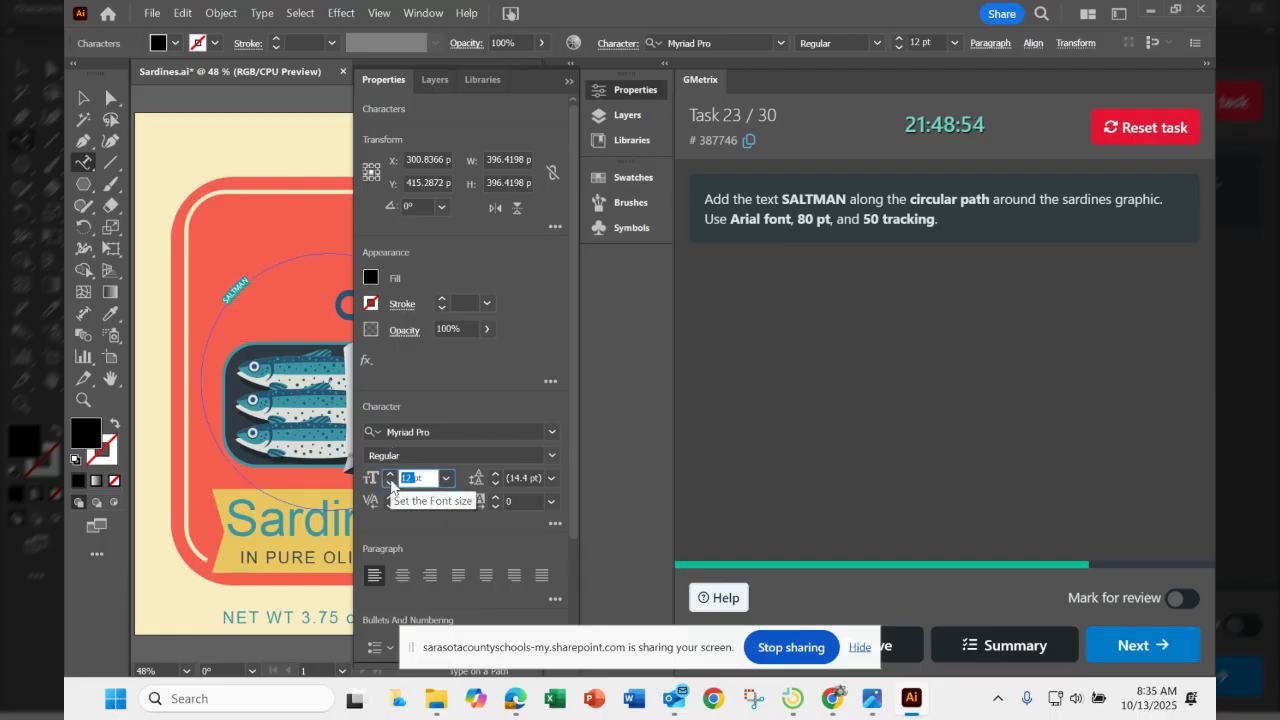
{"action": "type", "text": "80pt"}
Step: Set the SALTMAN path text's font to Arial Regular
{"action": "left_click", "coordinate": [440, 433]}
{"action": "type", "text": "A"}
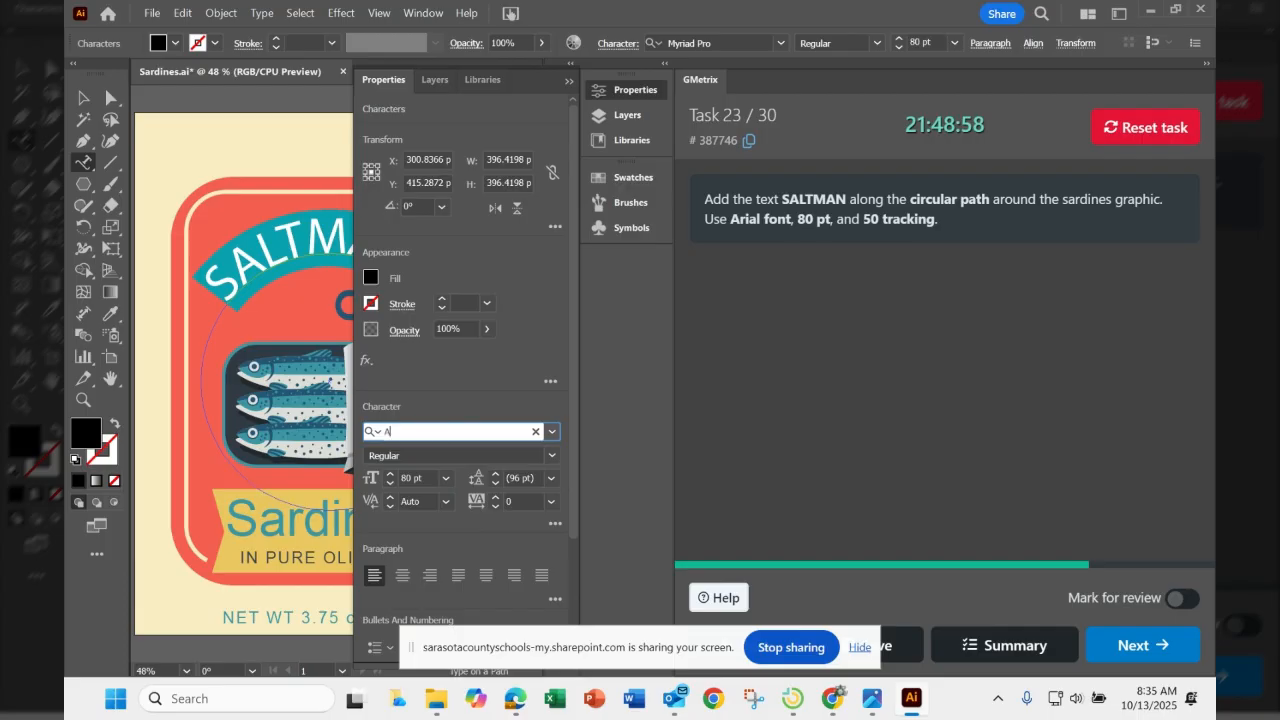
{"action": "type", "text": "rial"}
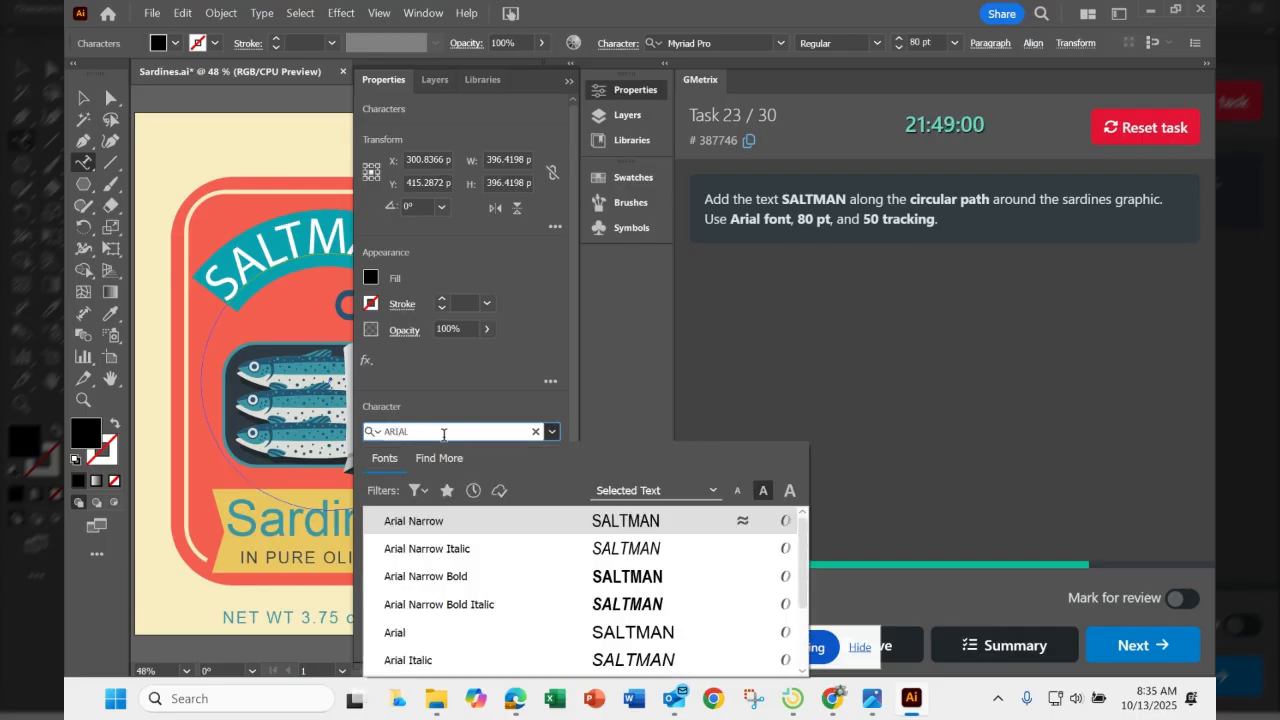
{"action": "left_click", "coordinate": [414, 634]}
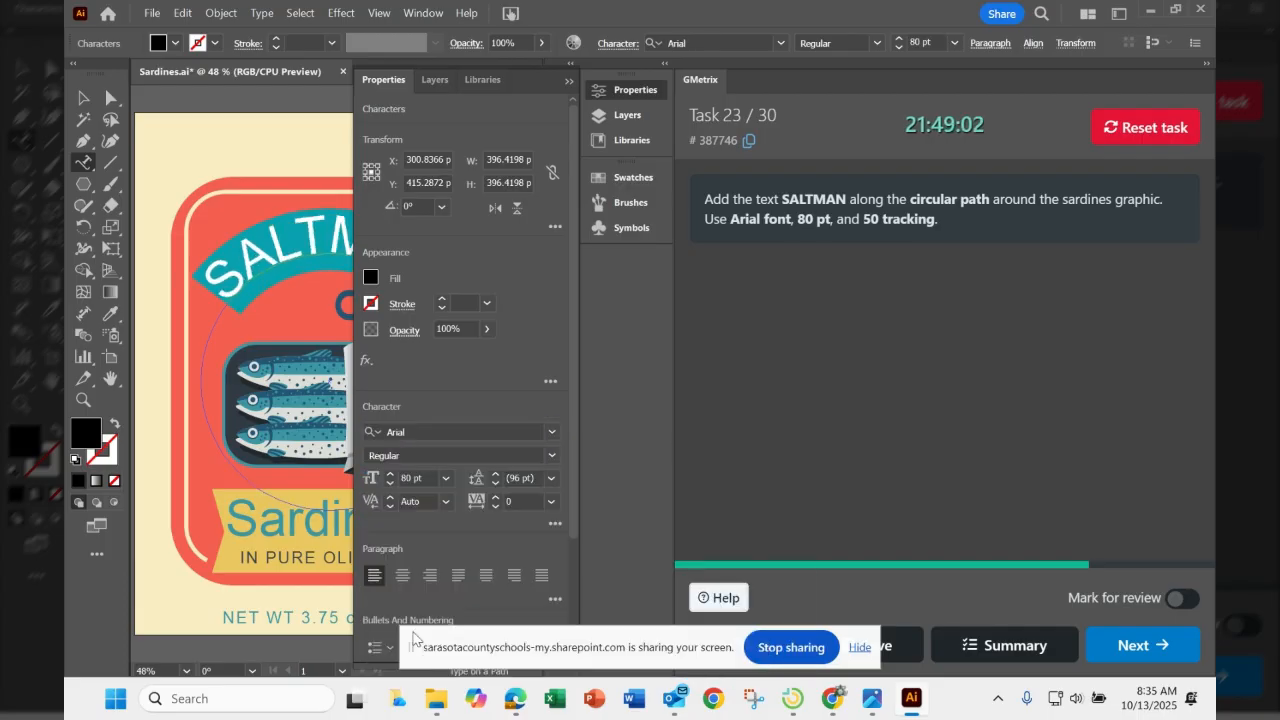
Step: Set the SALTMAN text's tracking to 50, and submit the task to continue to task 24
{"action": "left_click", "coordinate": [510, 503]}
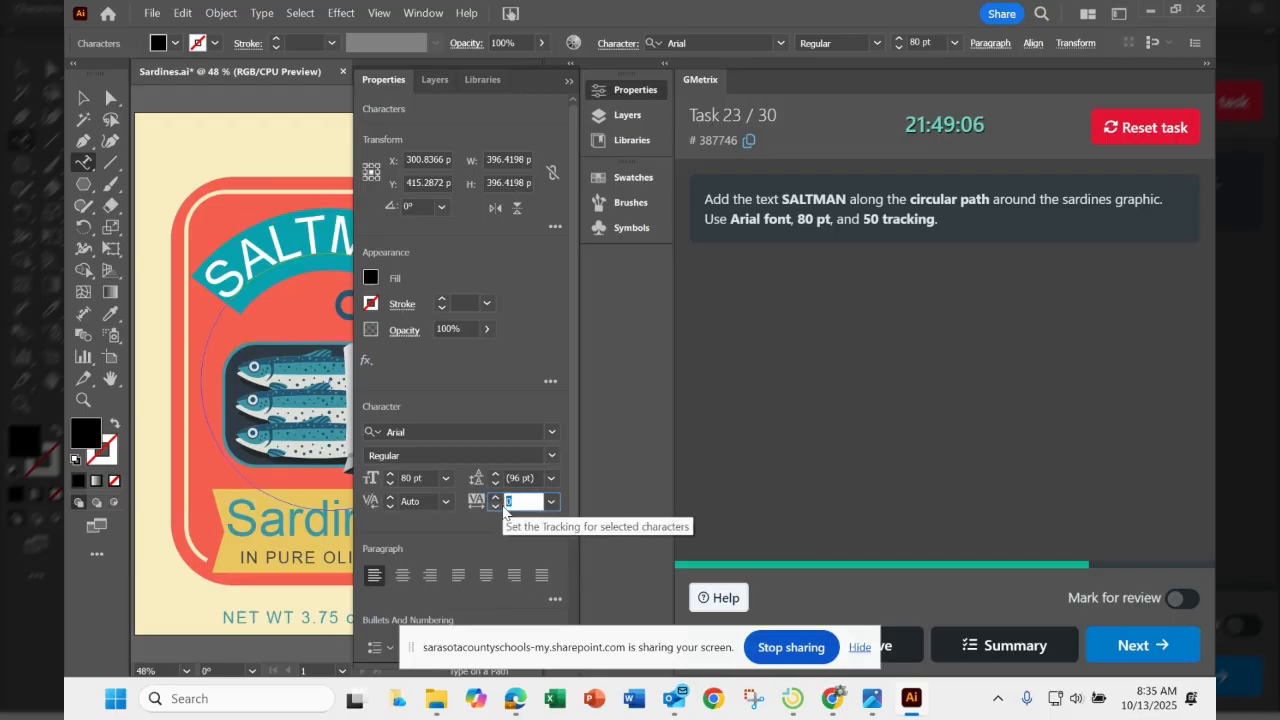
{"action": "type", "text": "5"}
{"action": "key", "text": "Return"}
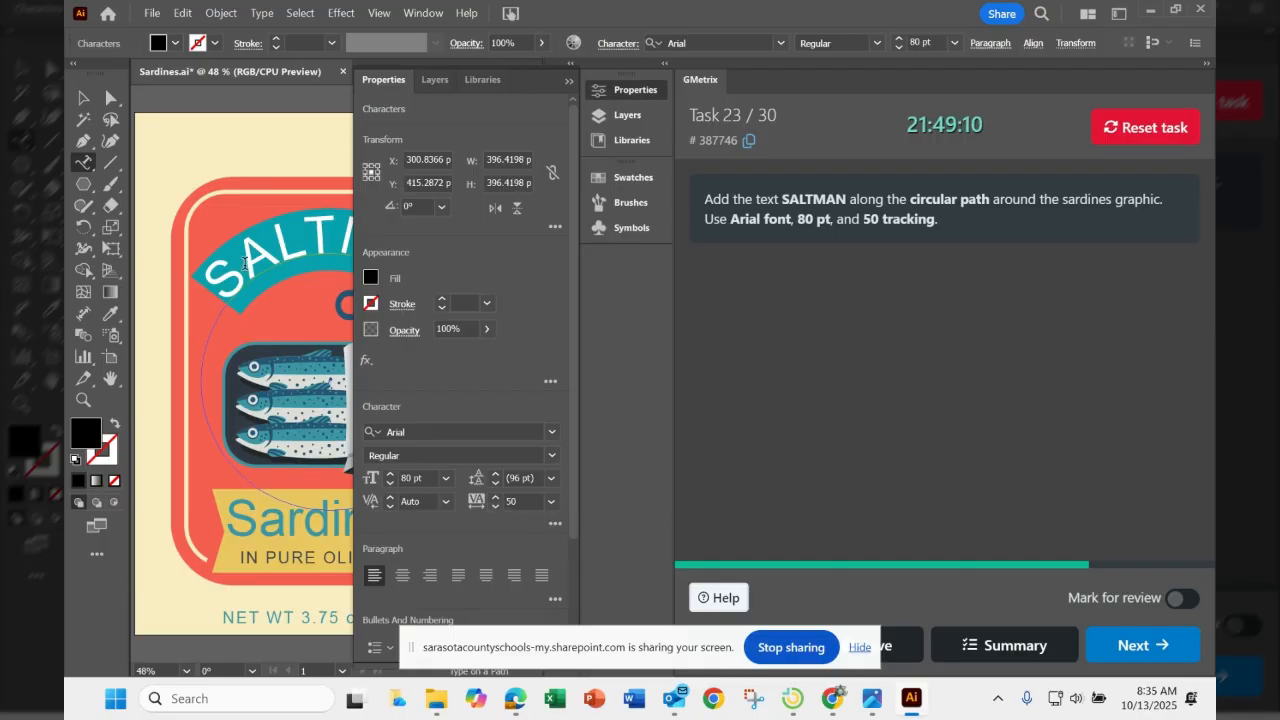
{"action": "left_click", "coordinate": [1133, 647]}
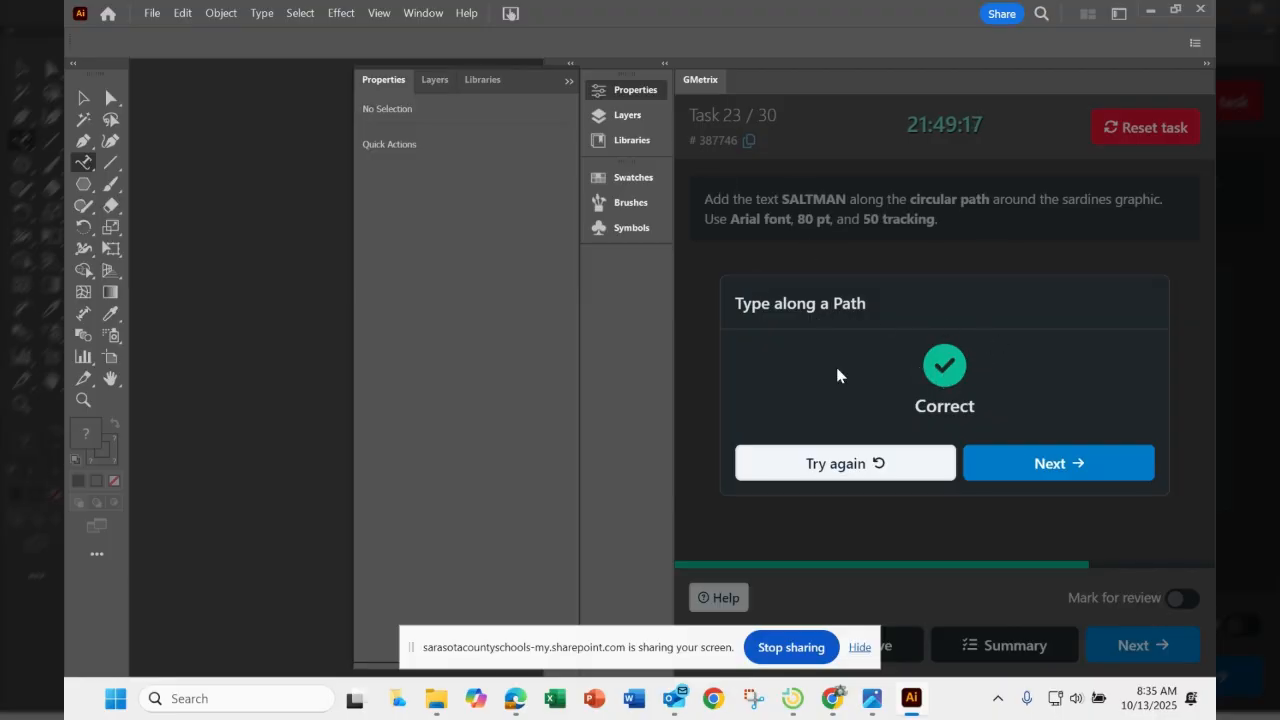
{"action": "left_click", "coordinate": [1054, 473]}
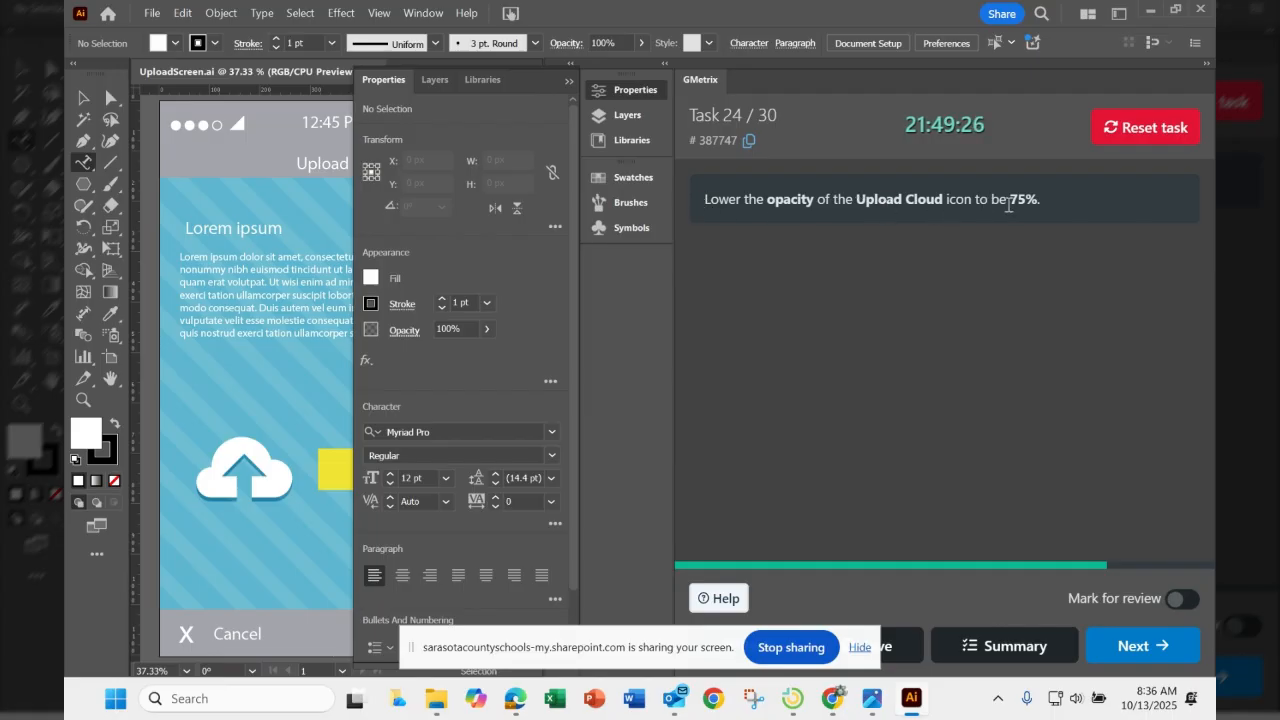
Step: Lower the Upload Cloud icon's opacity to 75%, and submit task 24 to continue to the following task
{"action": "left_click", "coordinate": [84, 97]}
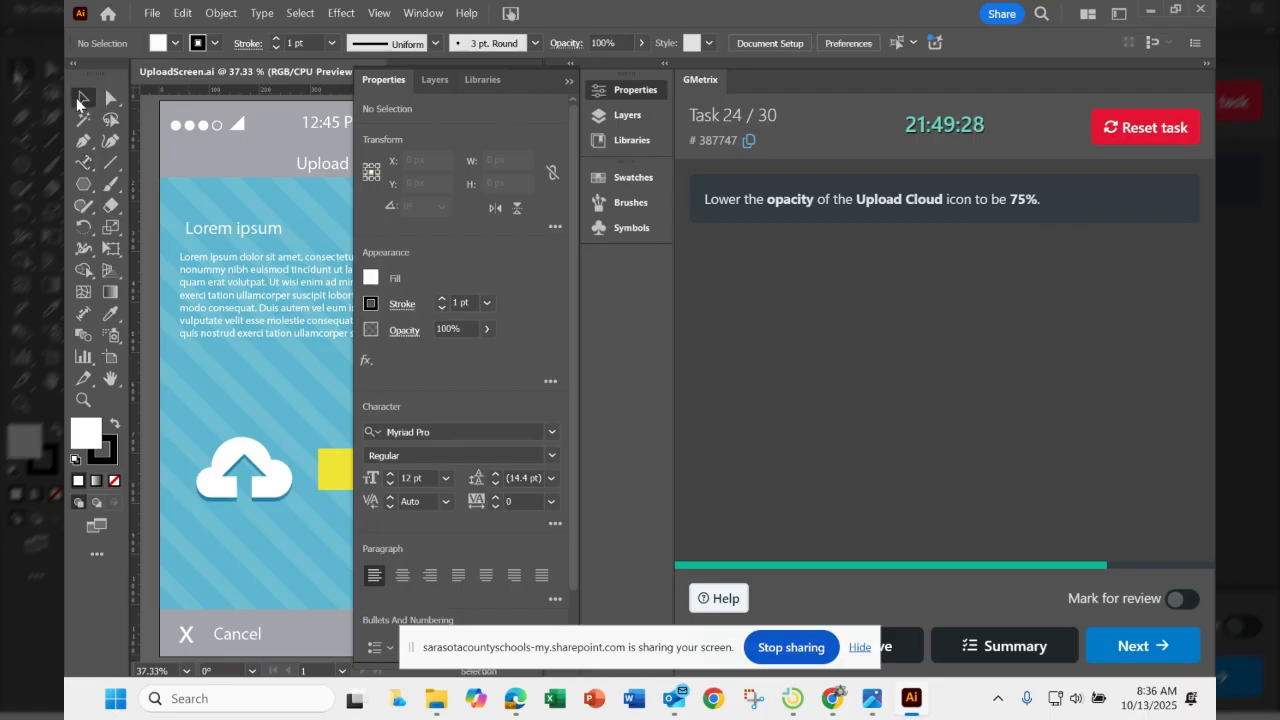
{"action": "left_click", "coordinate": [235, 463]}
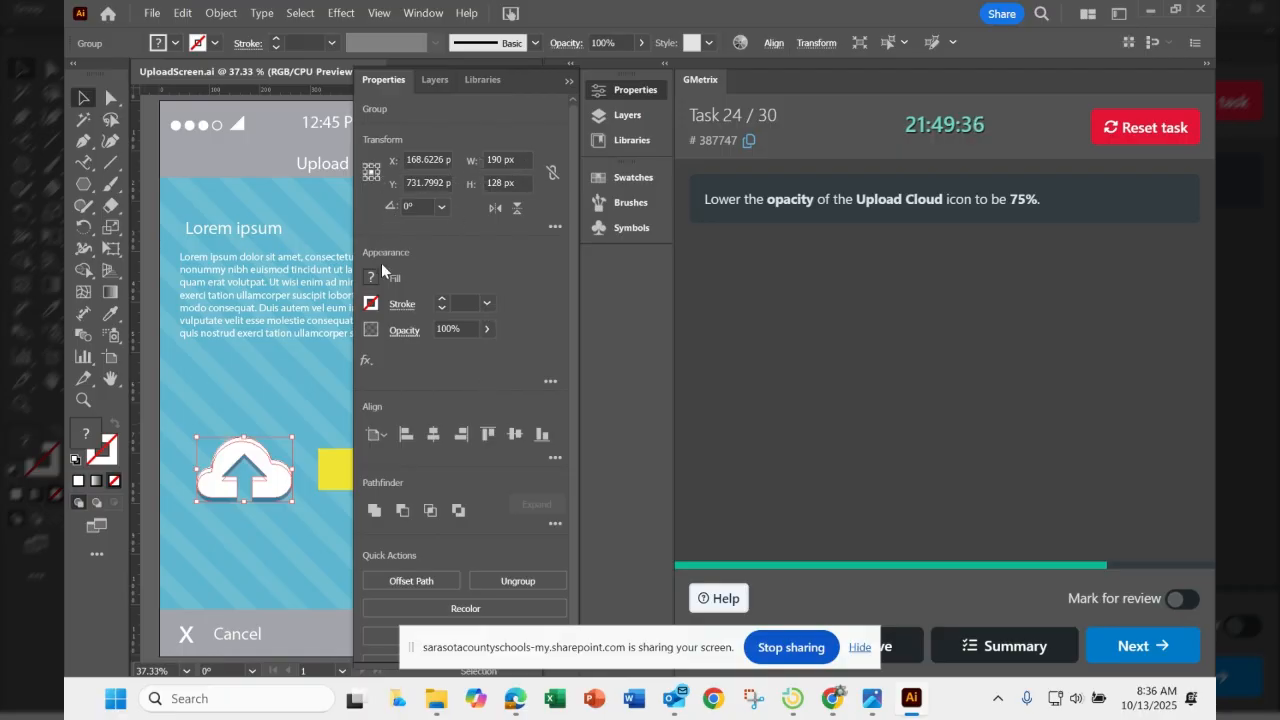
{"action": "left_click", "coordinate": [465, 329]}
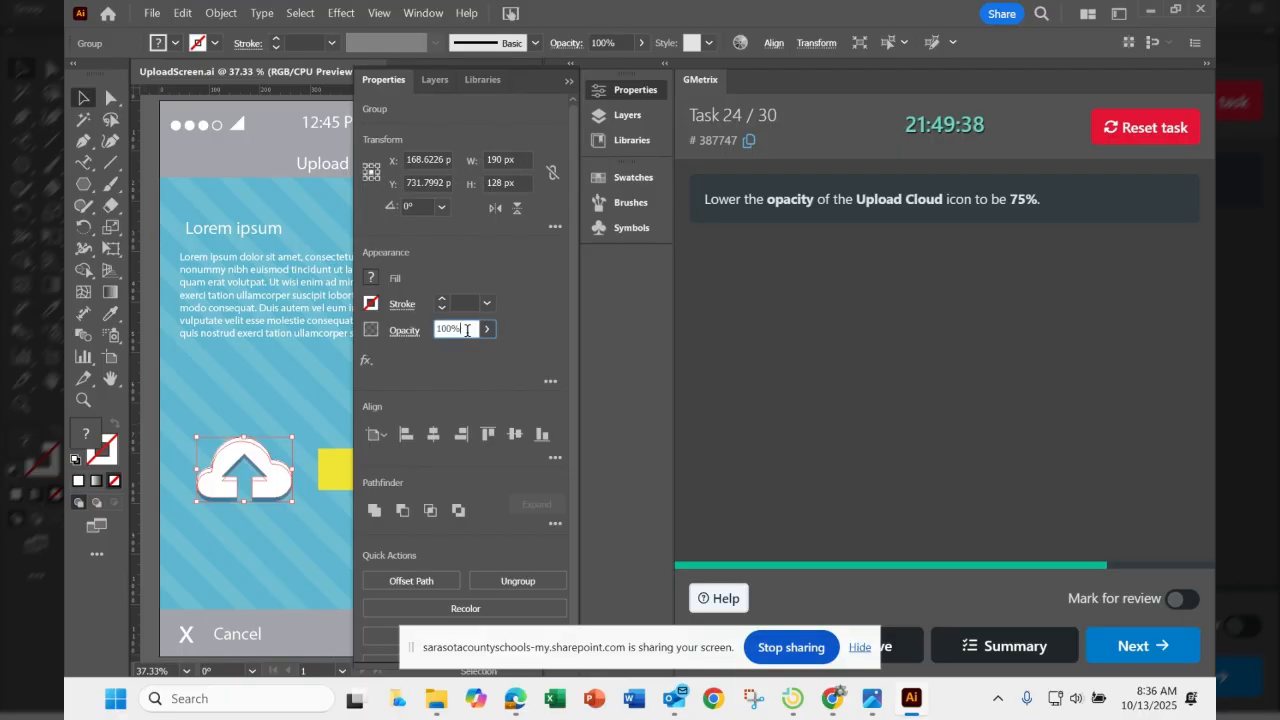
{"action": "type", "text": "75"}
{"action": "key", "text": "Return"}
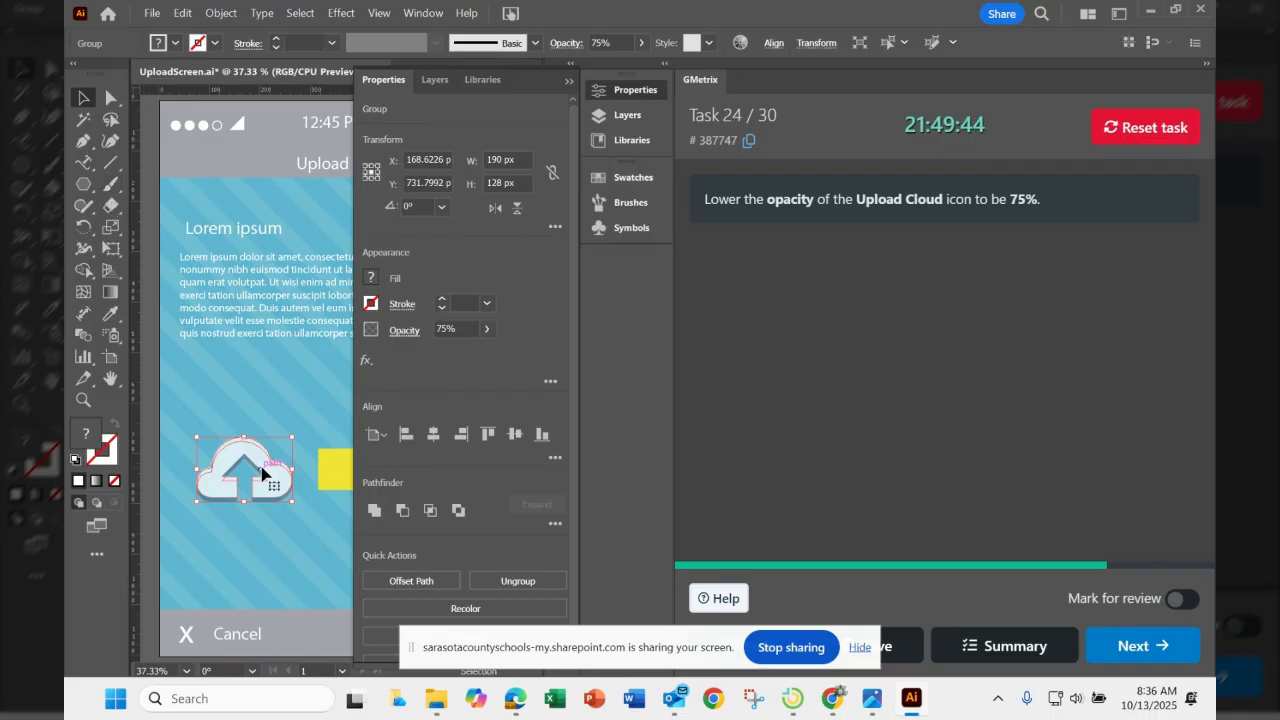
{"action": "left_click", "coordinate": [258, 510]}
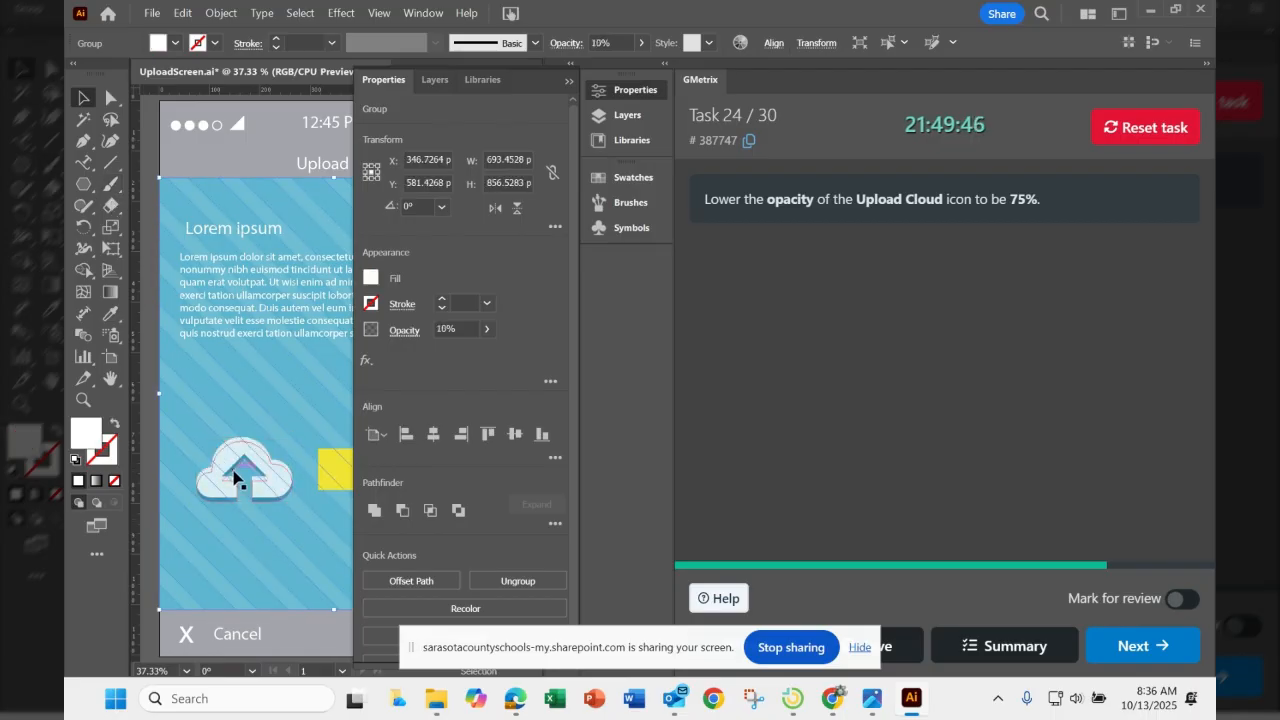
{"action": "left_click", "coordinate": [1138, 647]}
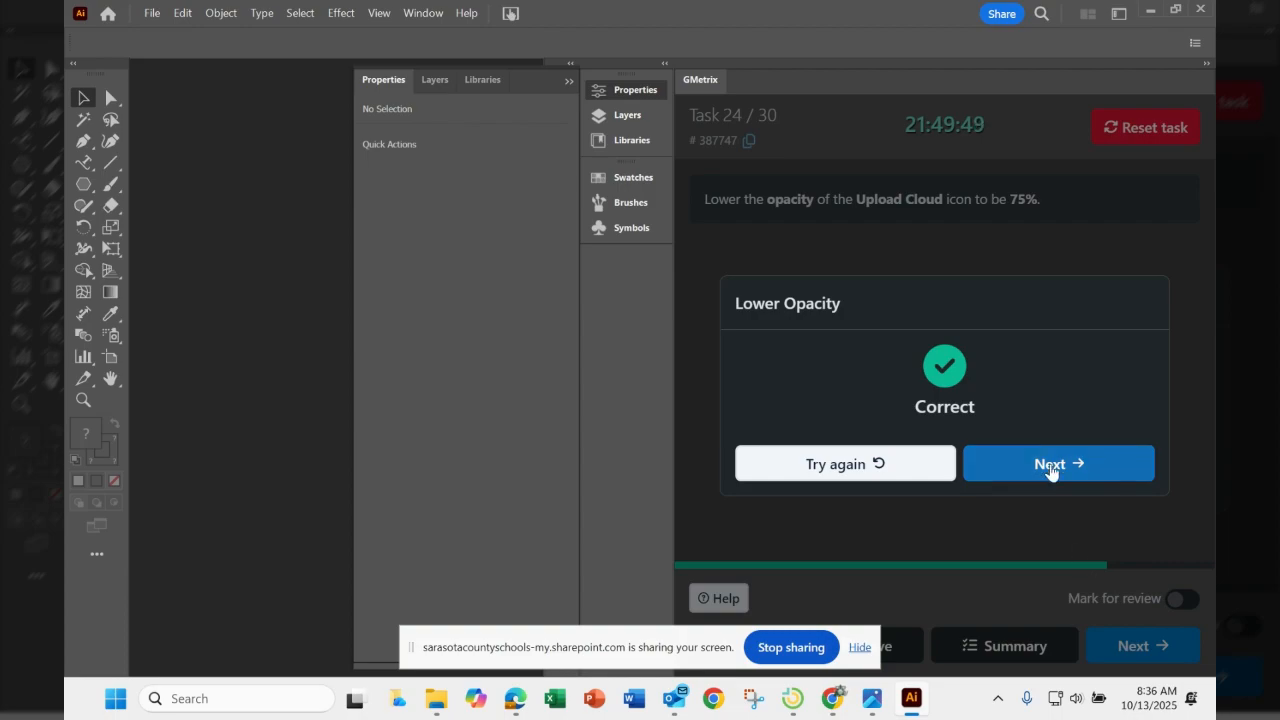
{"action": "left_click", "coordinate": [1050, 465]}
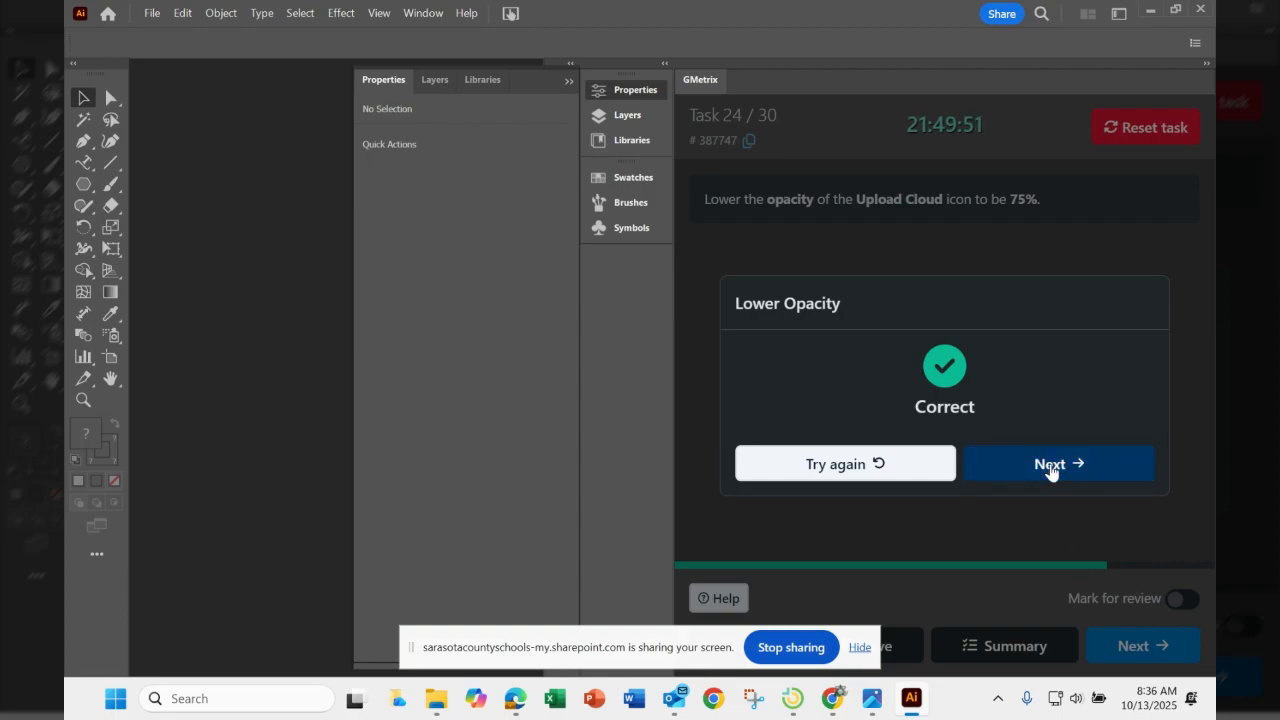